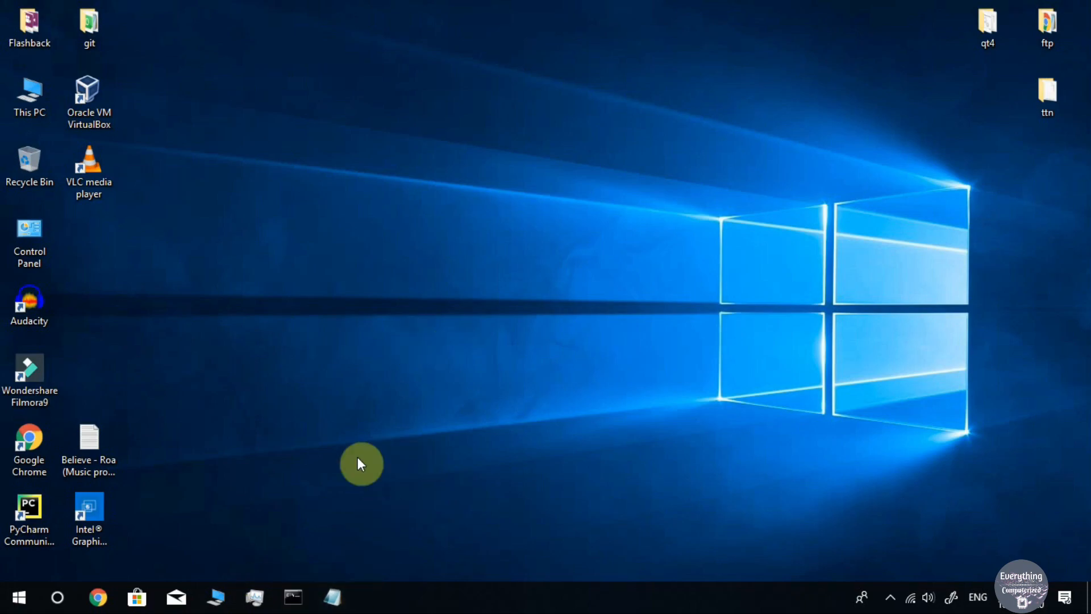
Open This PC's system properties to check the 64-bit OS and 12.0 GB RAM, then close them
double_click(32, 94)
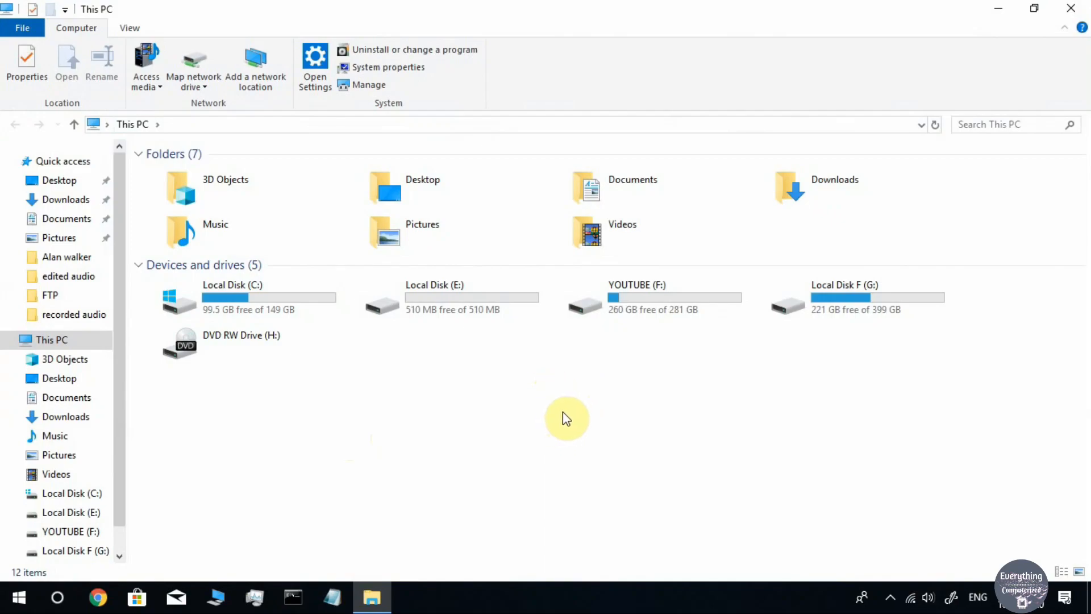
right_click(584, 442)
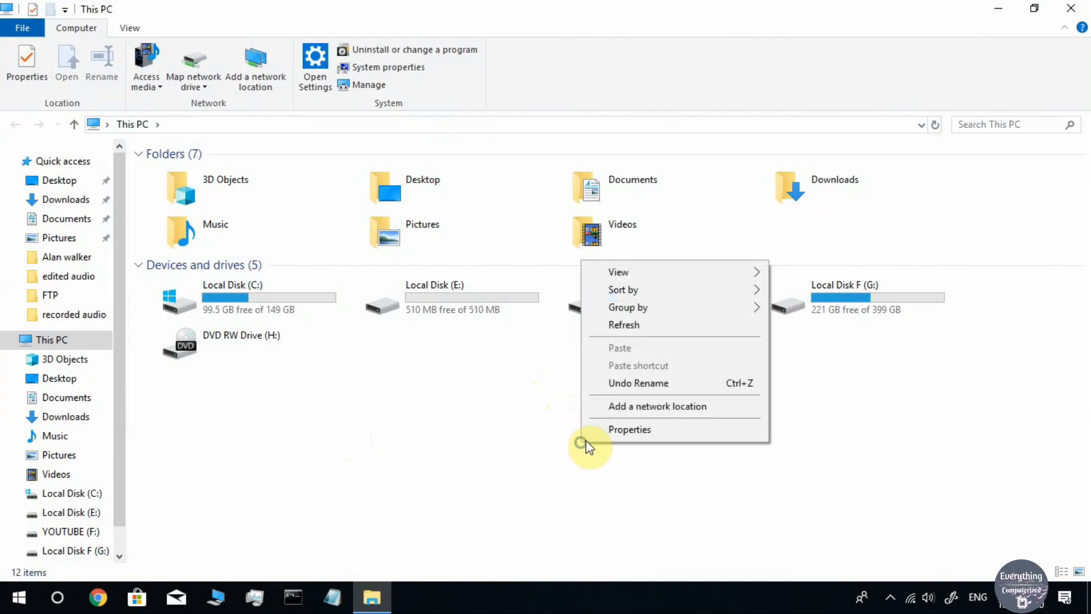
click(616, 431)
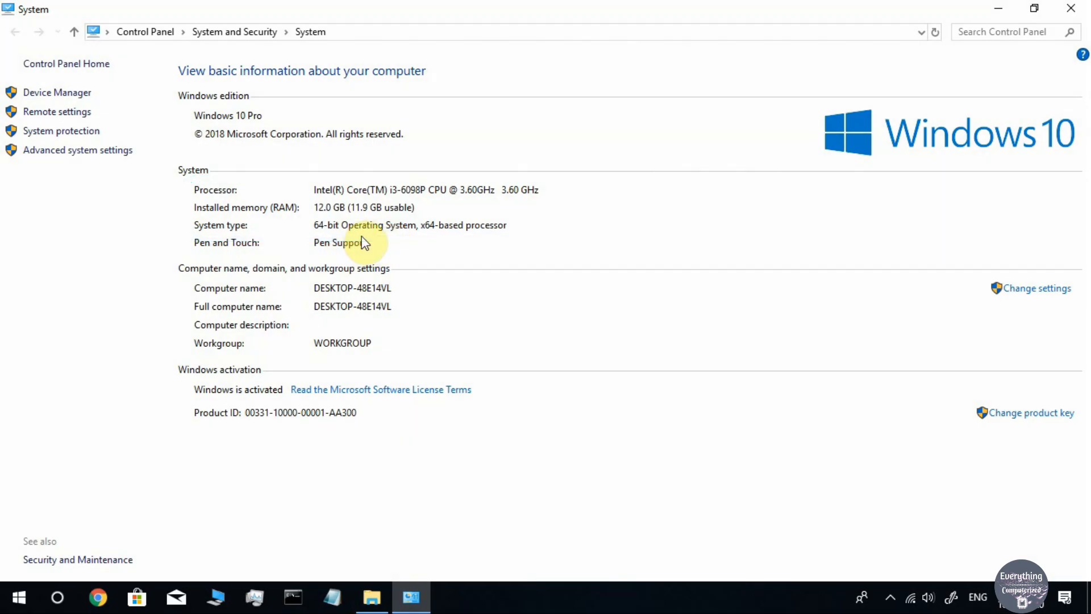
click(1076, 7)
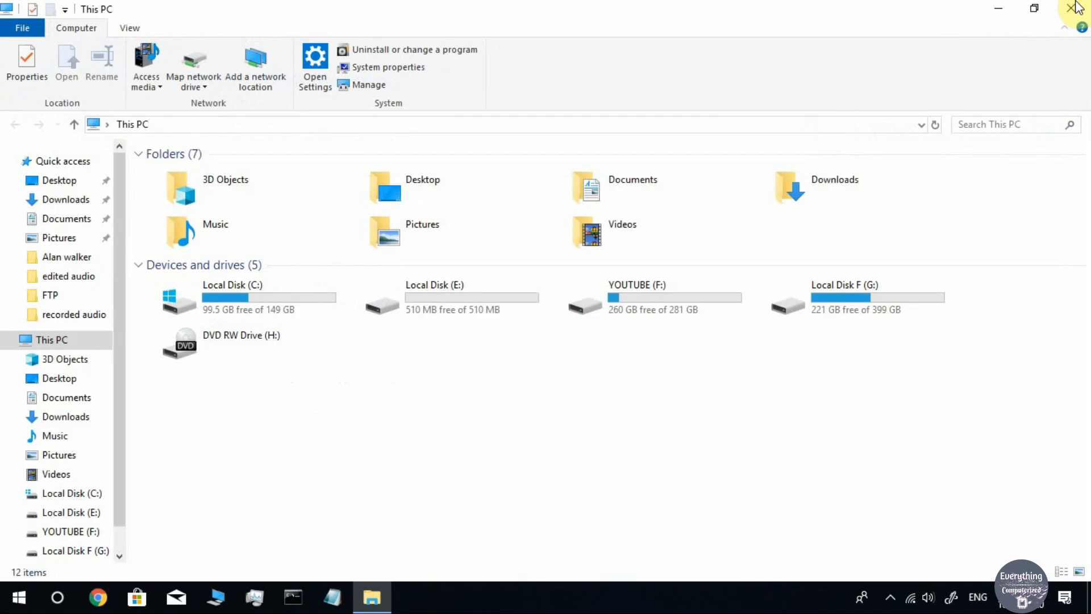
Reopen This PC, go to Downloads, and widen the Name column to show ubuntu-18.04.3-desktop-amd64.iso
click(1072, 8)
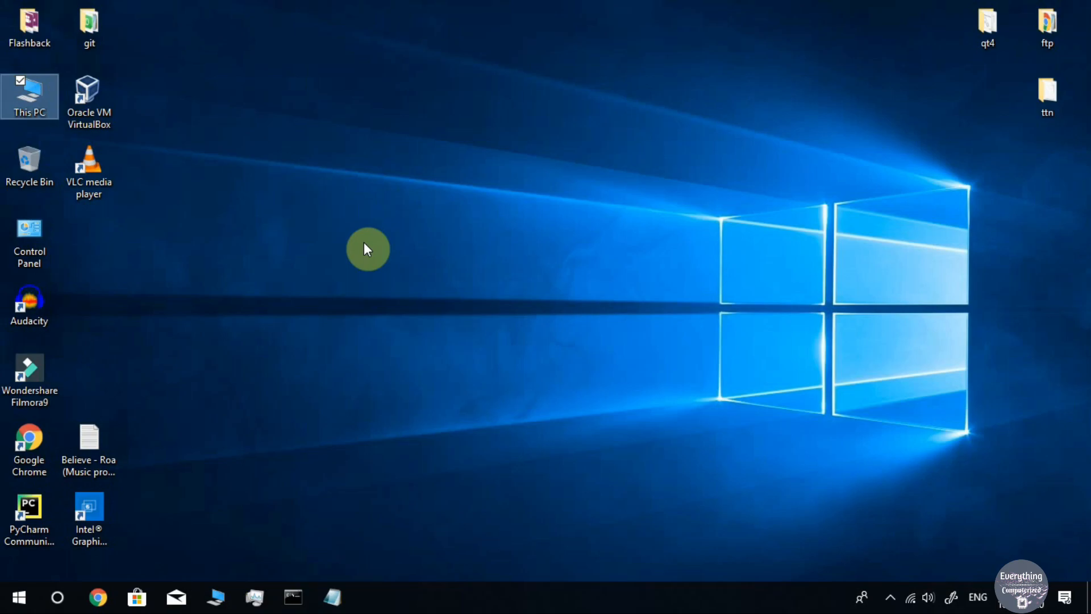
double_click(29, 93)
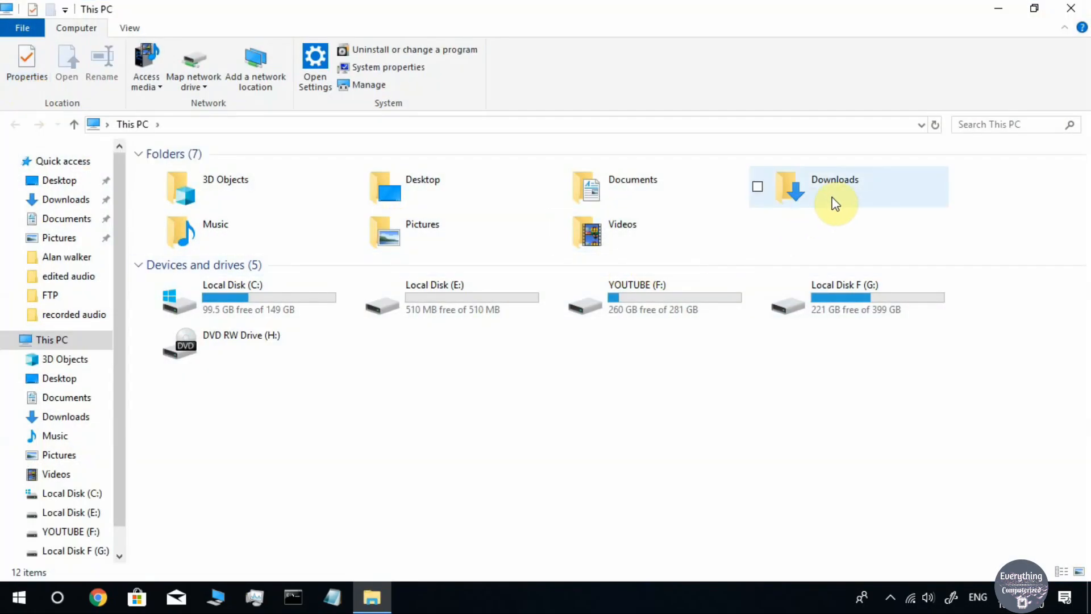
double_click(841, 198)
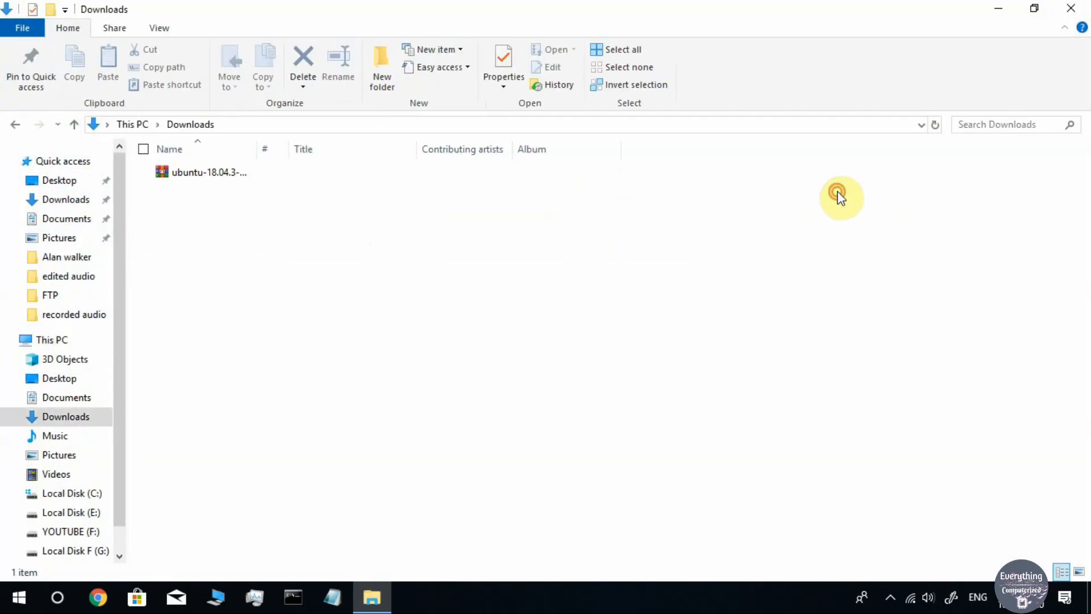
click(271, 177)
drag(257, 149, 403, 168)
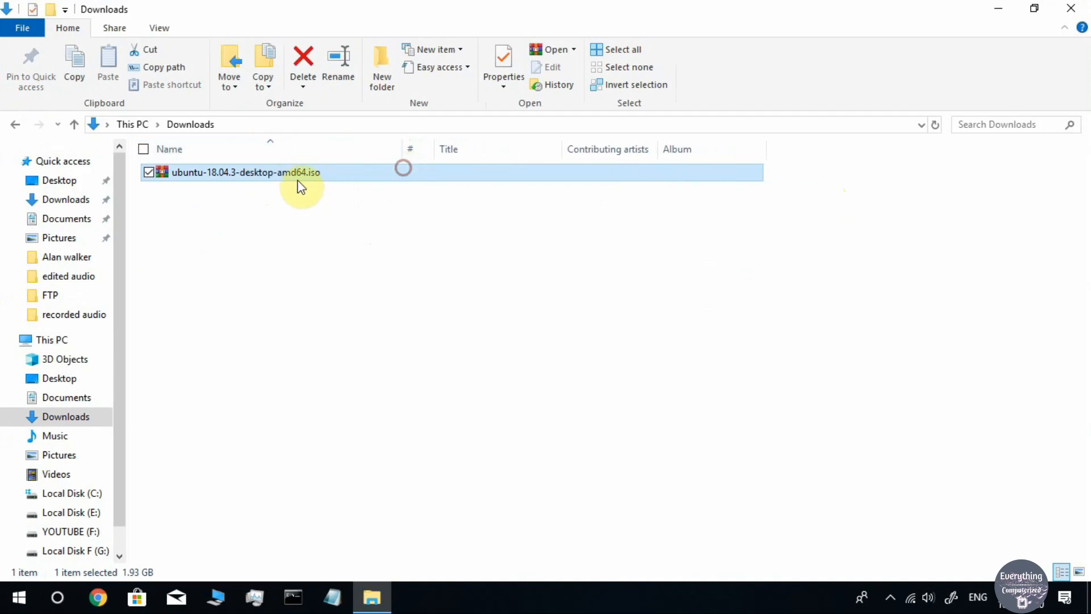
Open the Ubuntu ISO's Properties and highlight its .iso file type
right_click(329, 178)
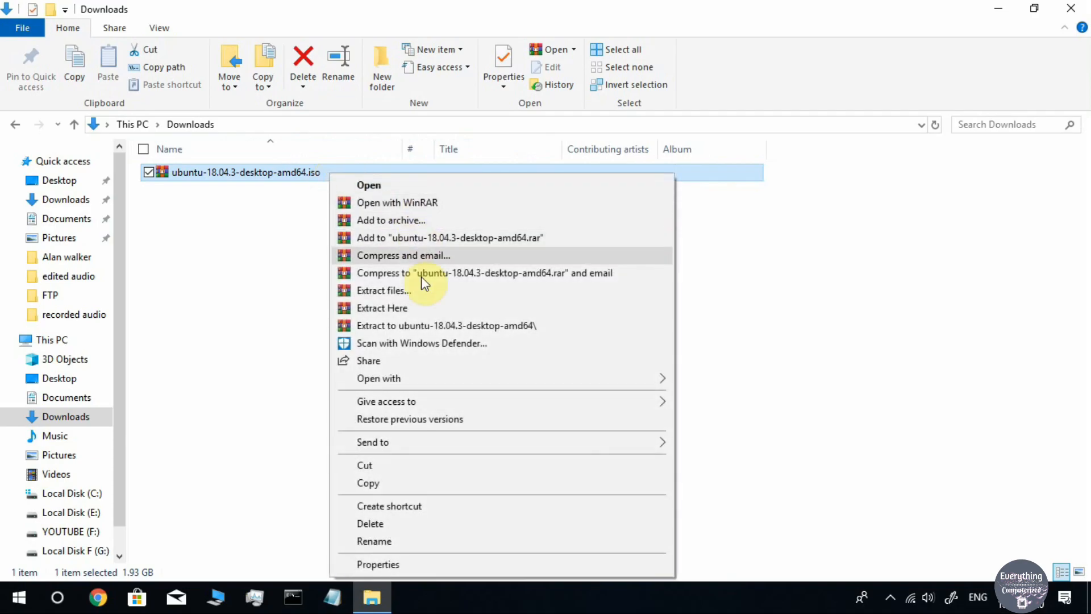
click(375, 563)
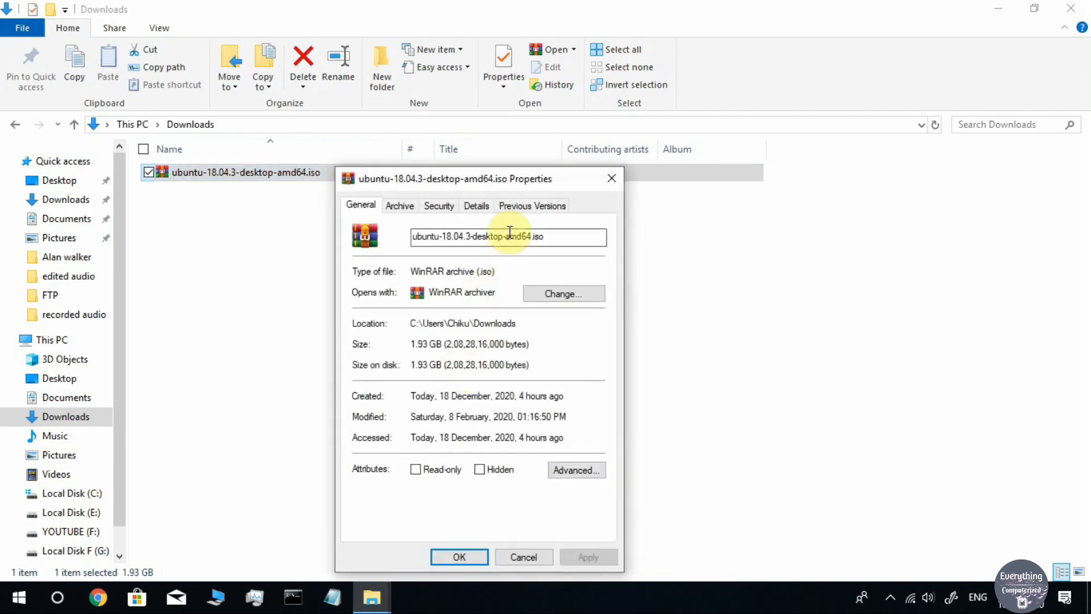
drag(479, 185, 416, 168)
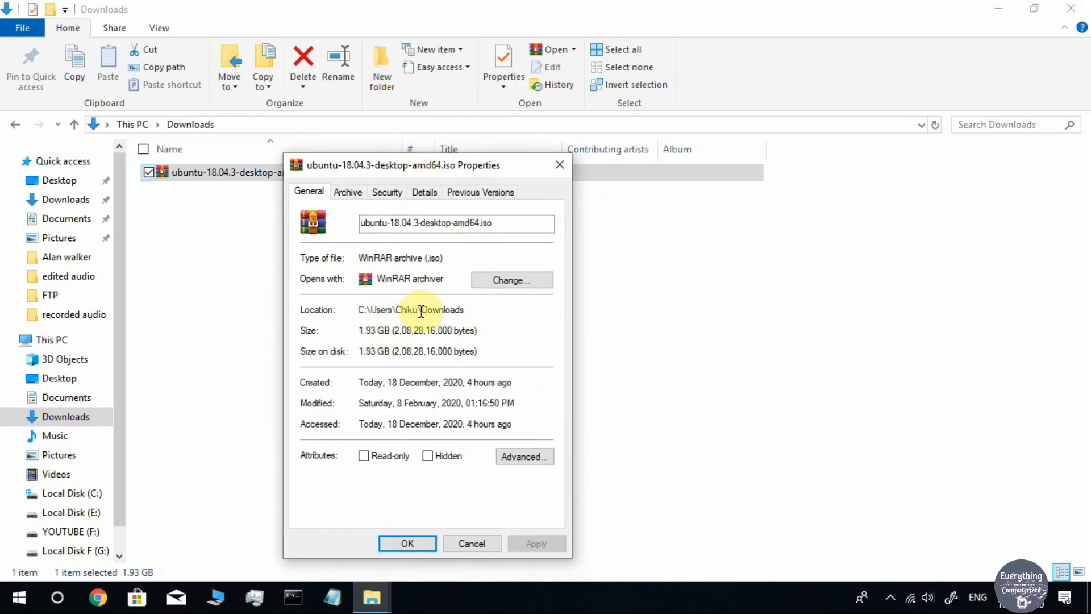
drag(423, 259, 449, 261)
click(451, 288)
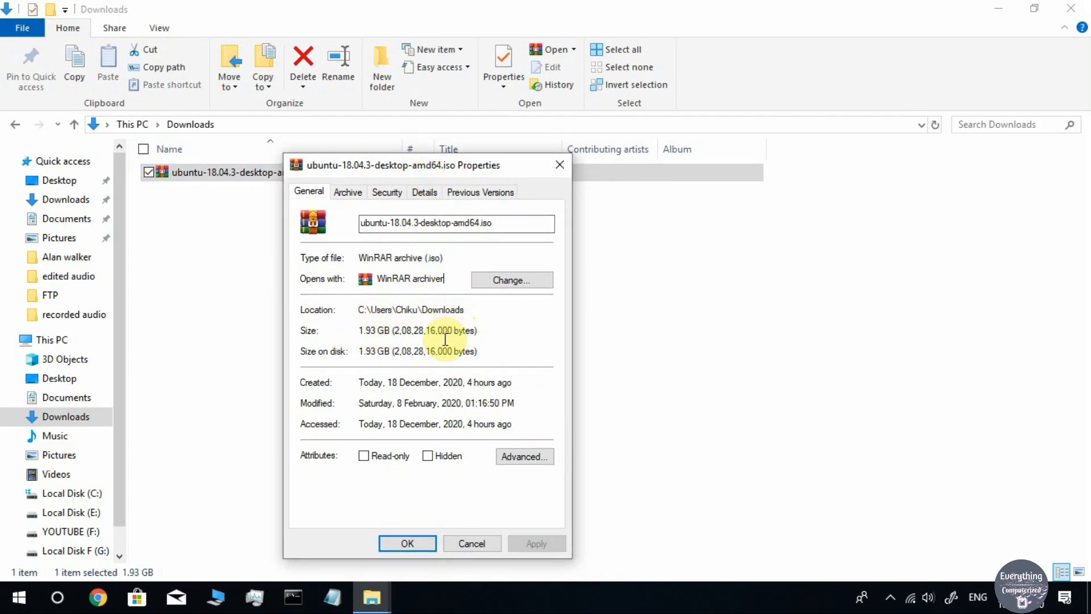
Highlight the 1.93 GB size and the full ISO file name in the Properties dialog
click(361, 331)
click(374, 330)
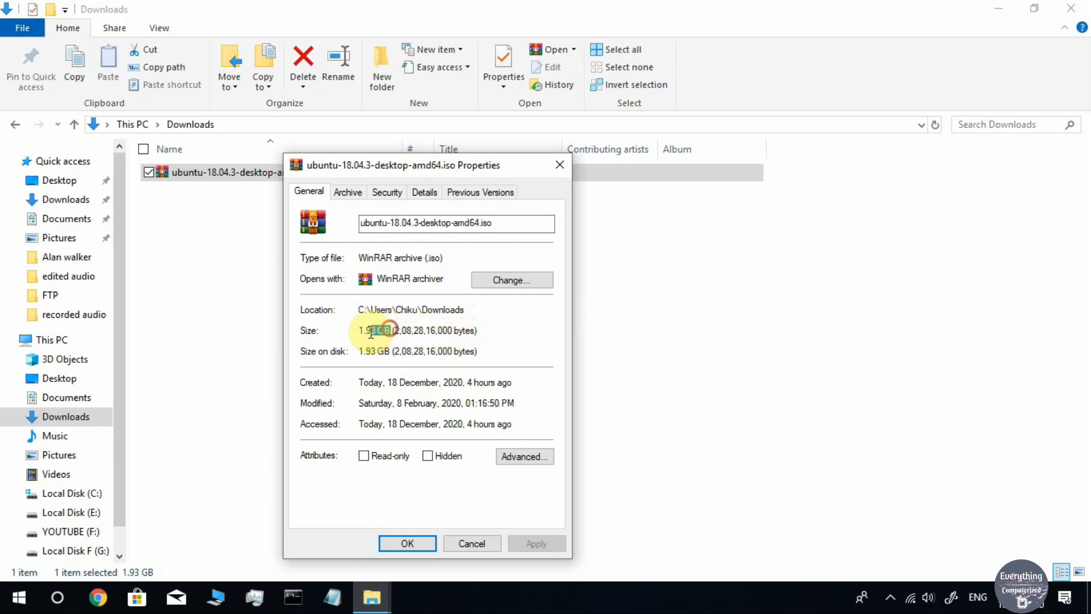
drag(359, 331, 390, 331)
click(399, 334)
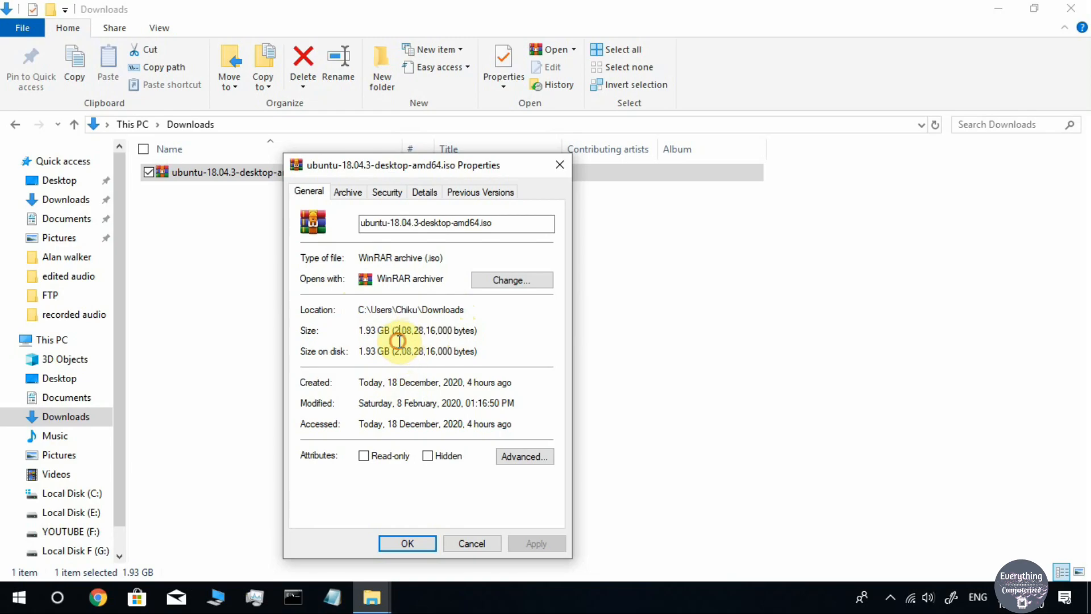
double_click(500, 224)
click(385, 261)
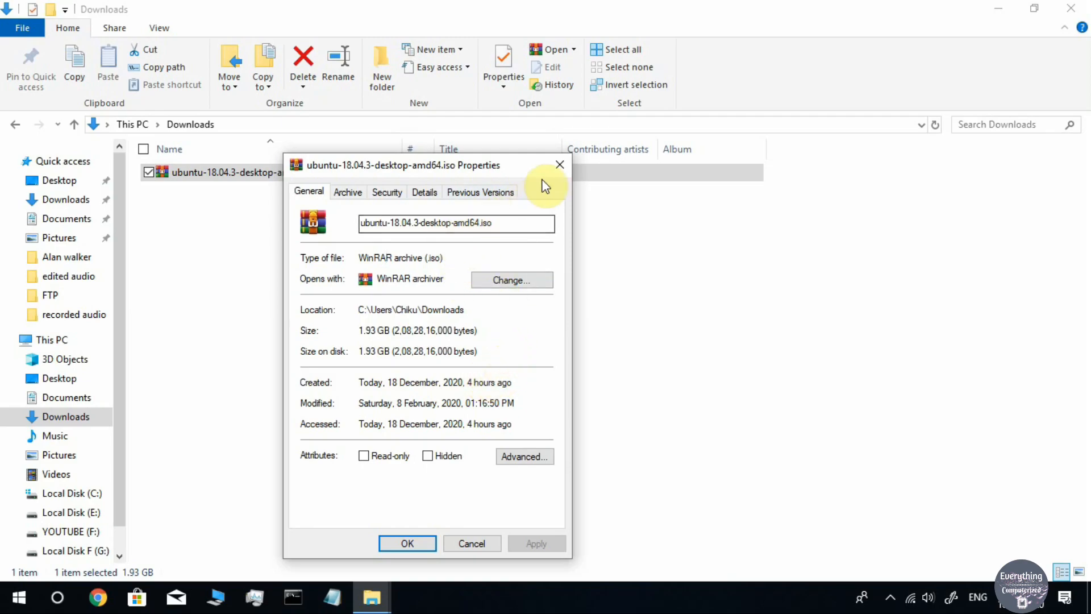
Close the ubuntu-18.04.3-desktop-amd64.iso Properties dialog
click(559, 166)
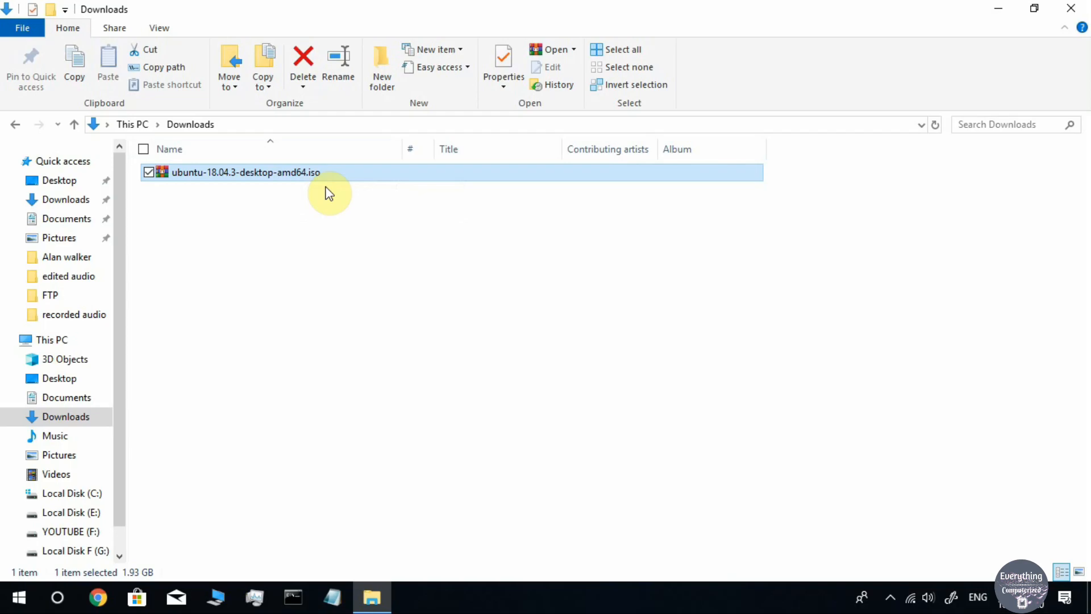
Close Downloads, launch Oracle VM VirtualBox from Start as administrator, and maximize the Manager
click(1071, 8)
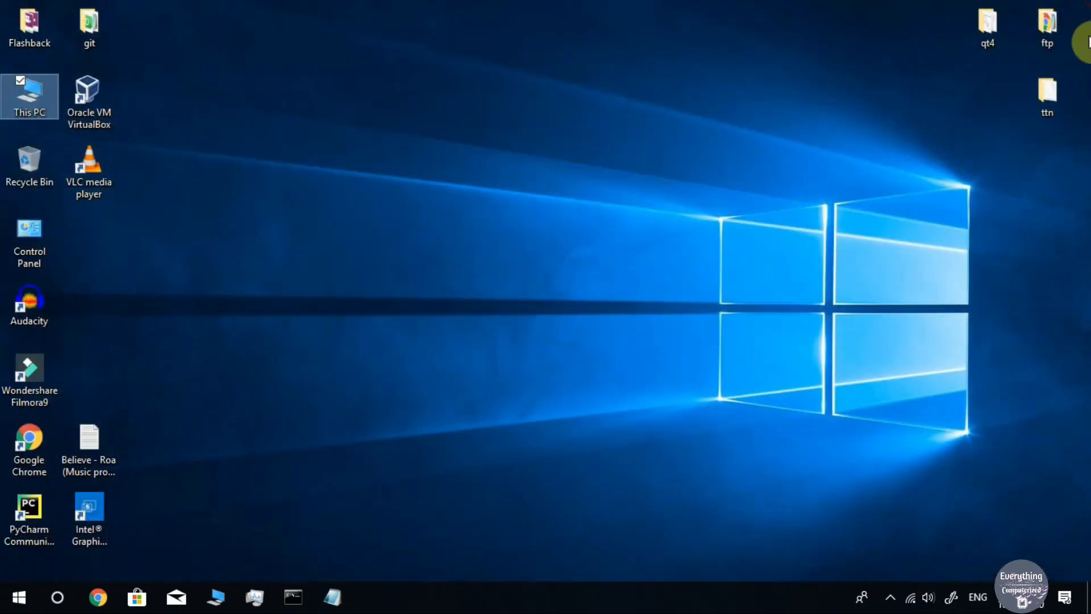
click(15, 608)
scroll(98, 485, down, 15)
click(159, 388)
right_click(134, 446)
mouse_move(239, 332)
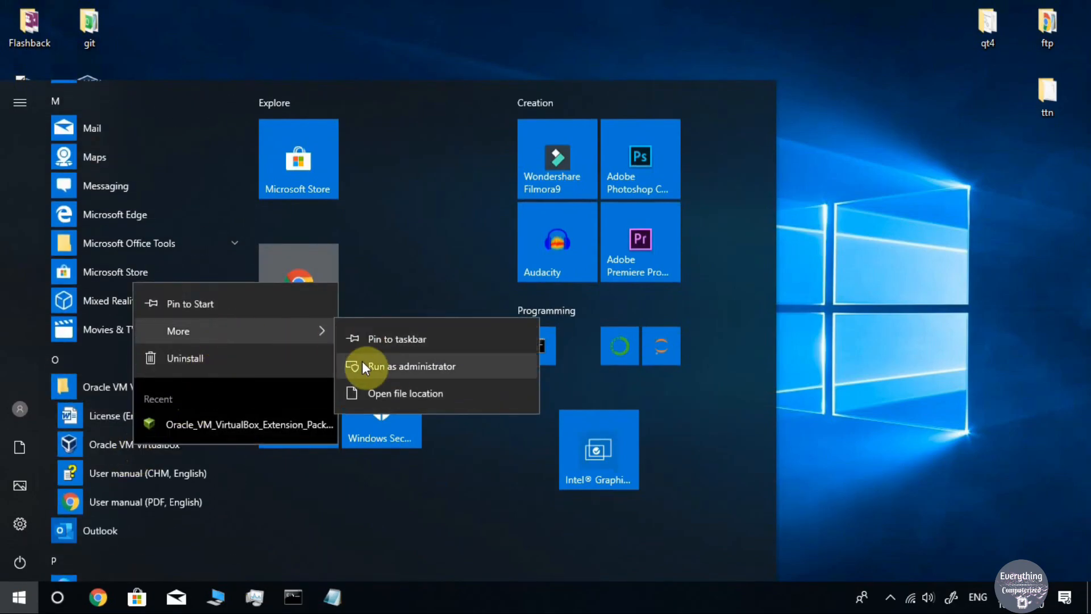
click(356, 367)
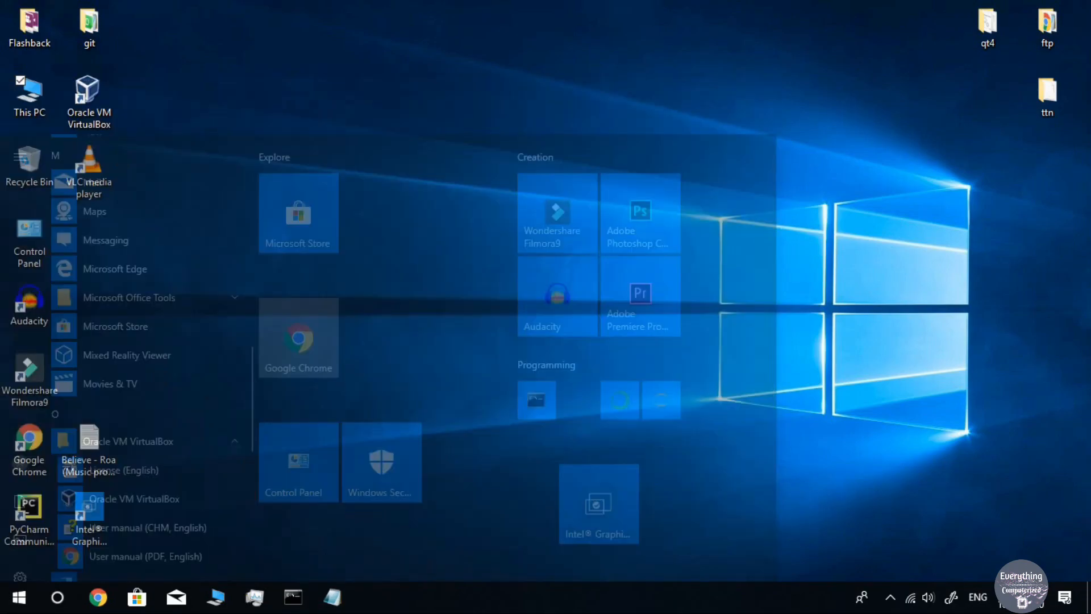
click(727, 157)
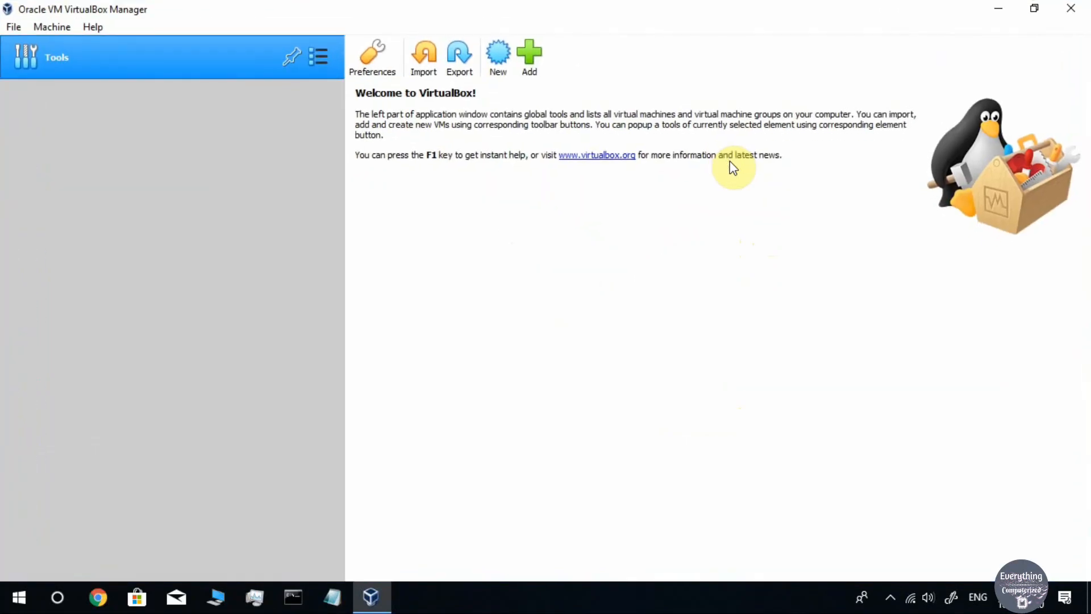
Start a new virtual machine named 'Ubuntu 64Bit' and check its default C: machine folder path
click(498, 61)
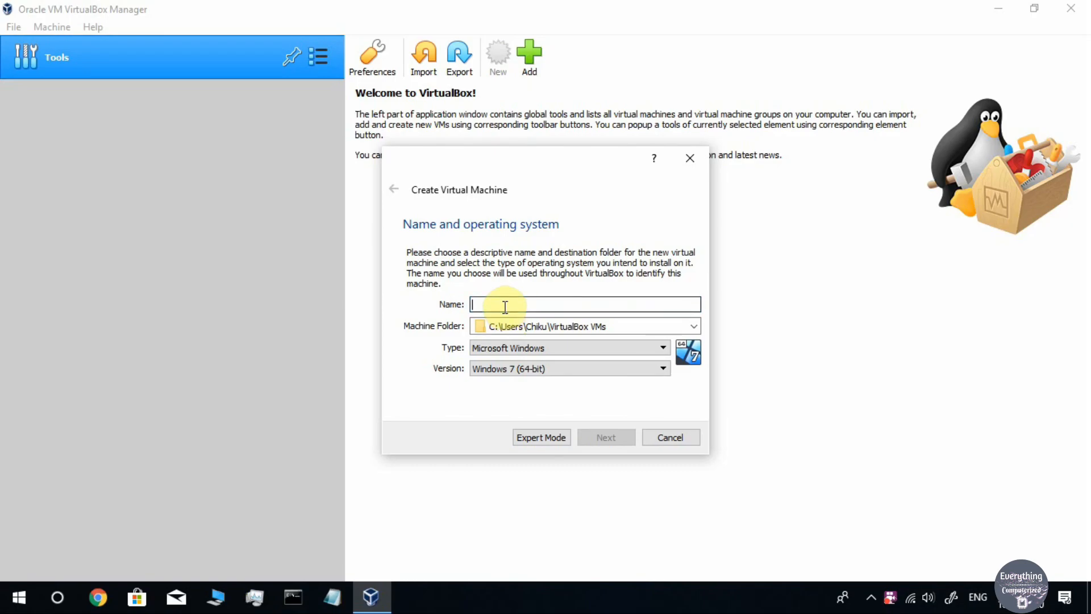
drag(527, 169, 494, 177)
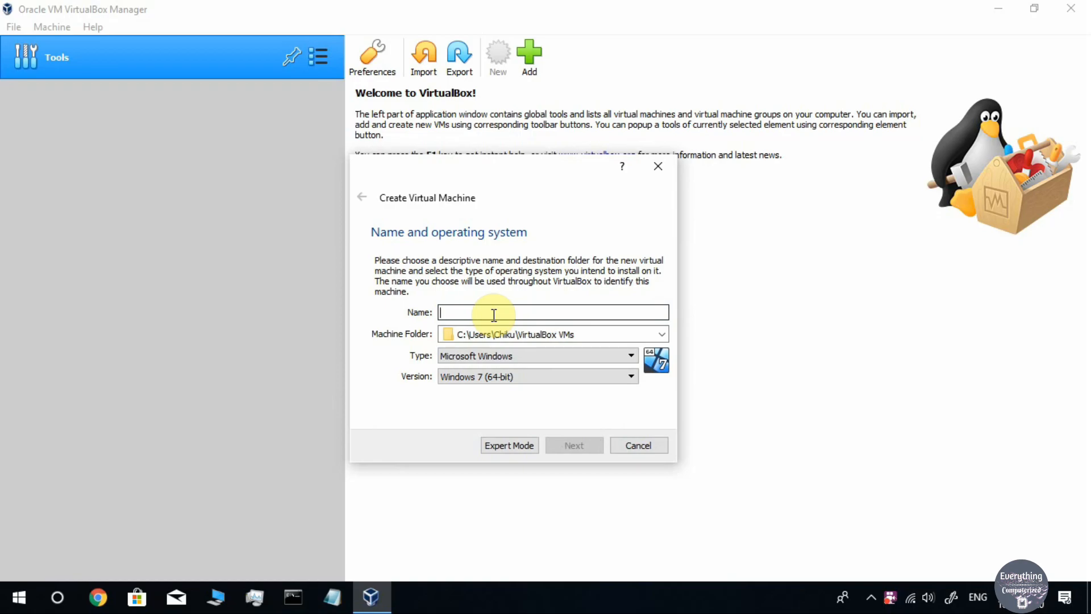
text(Ubuntu)
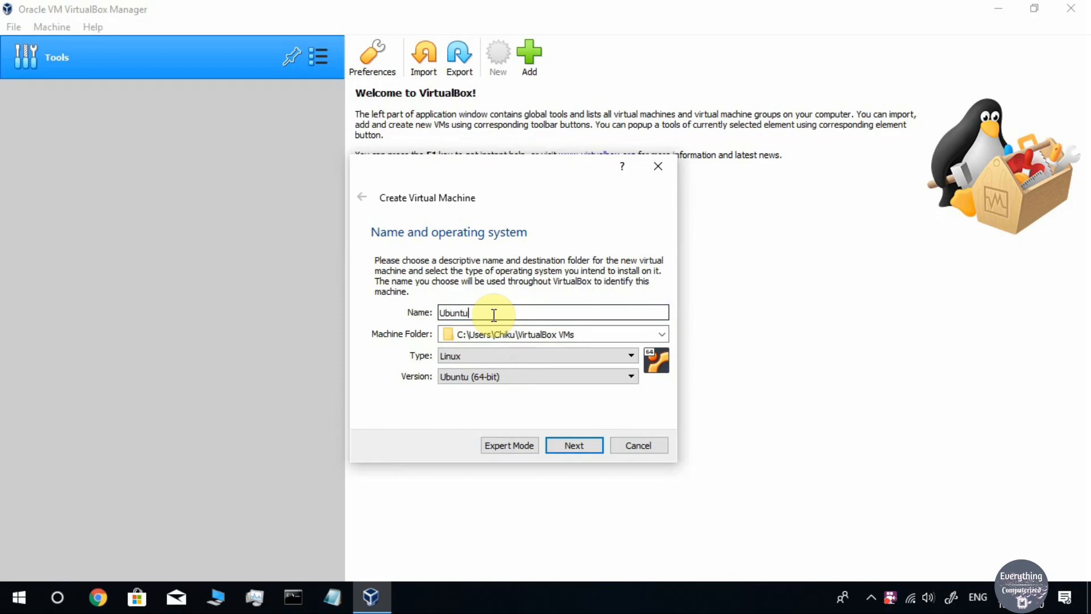
text( 64Bit)
click(565, 334)
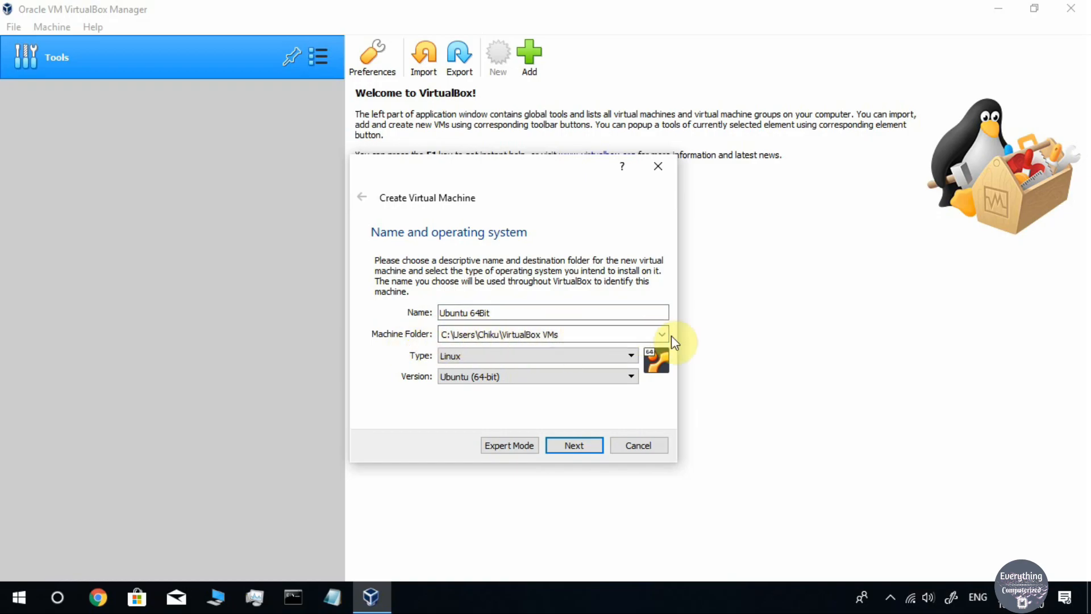
double_click(446, 334)
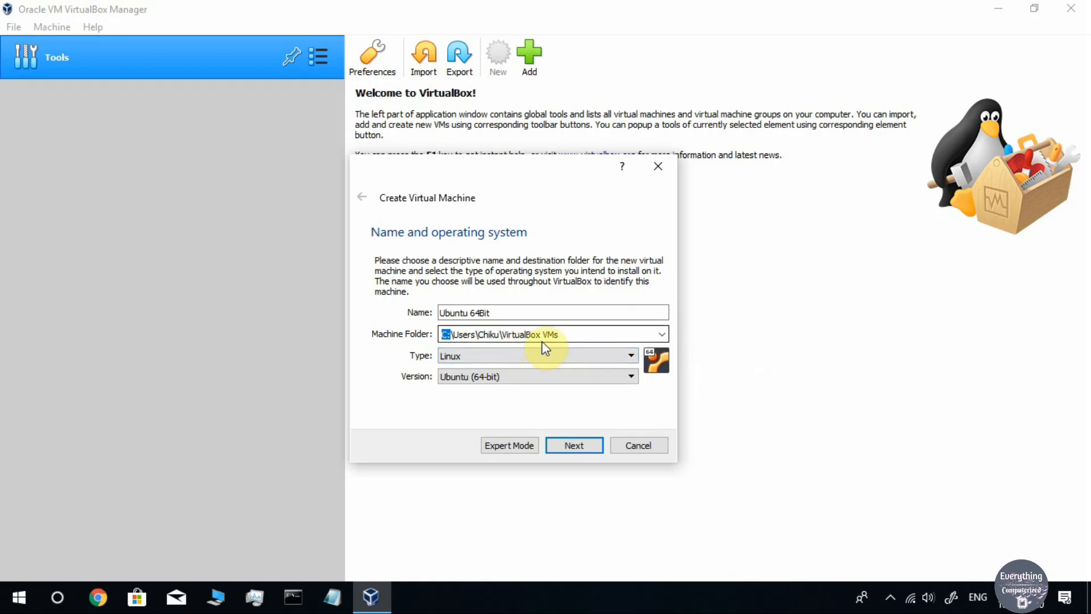
click(589, 335)
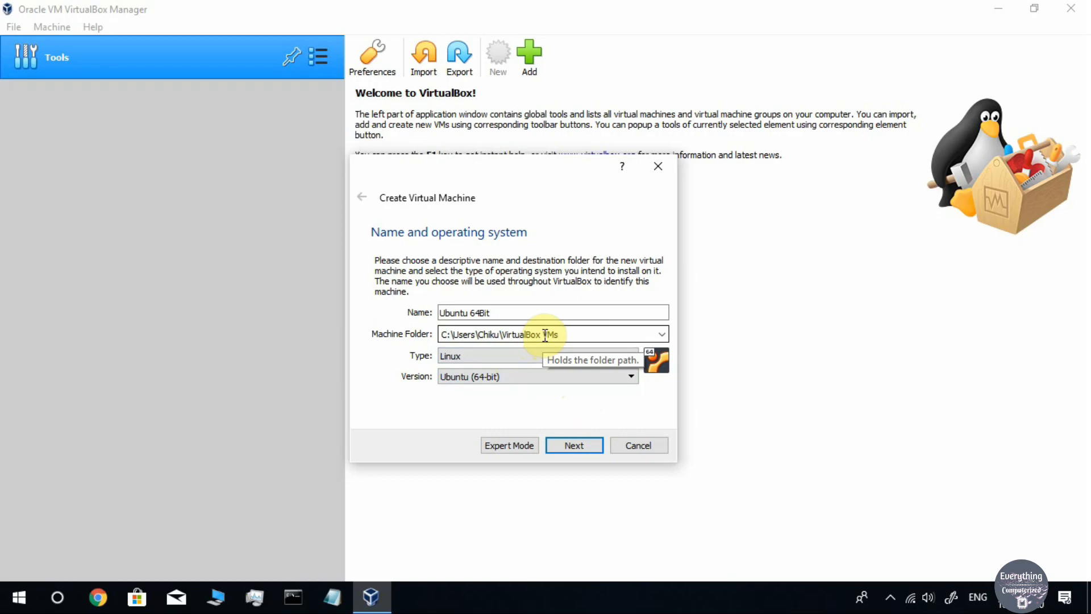
Choose Other... for the machine folder and browse into Local Disk F (G:)
click(662, 336)
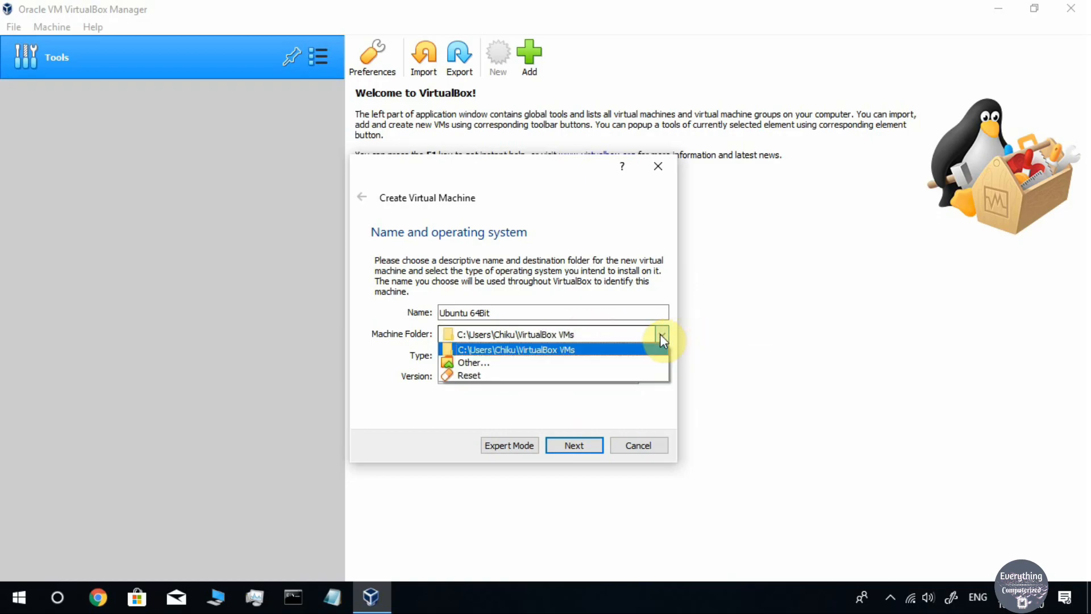
click(465, 364)
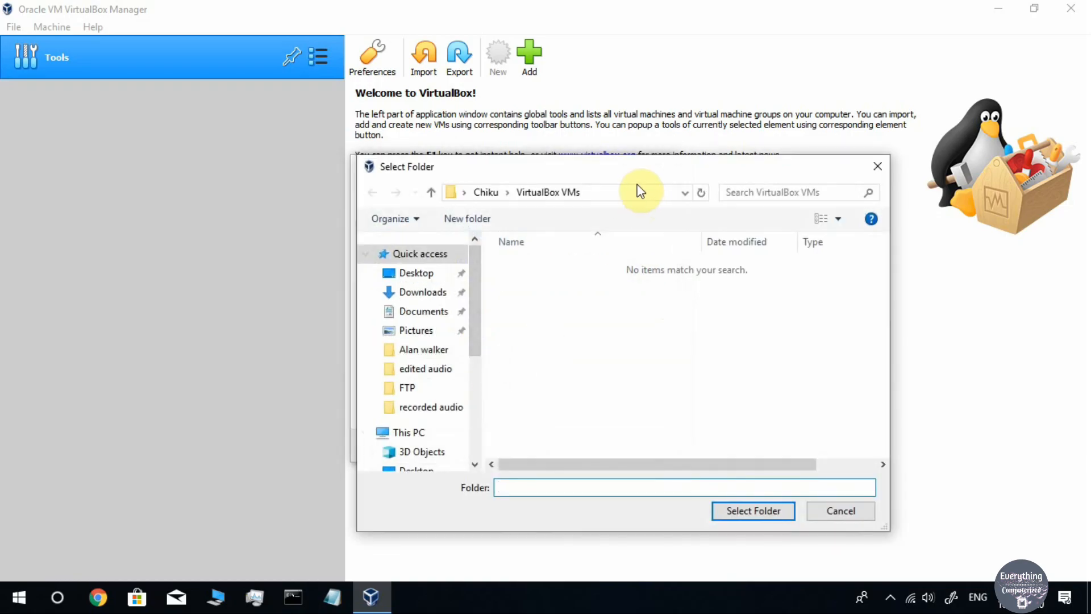
drag(611, 167, 554, 156)
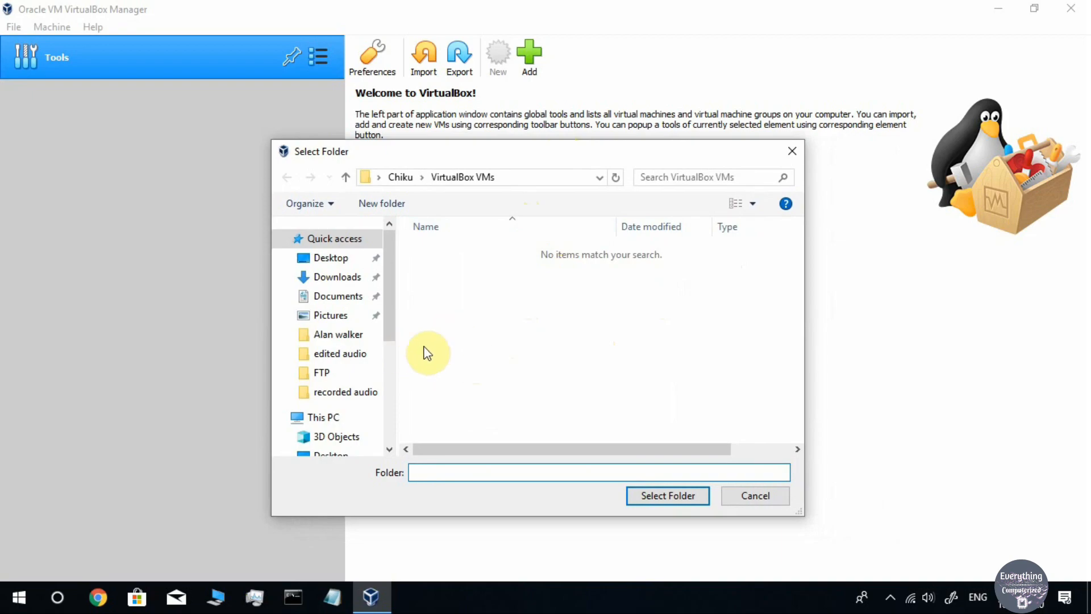
scroll(375, 360, down, 2)
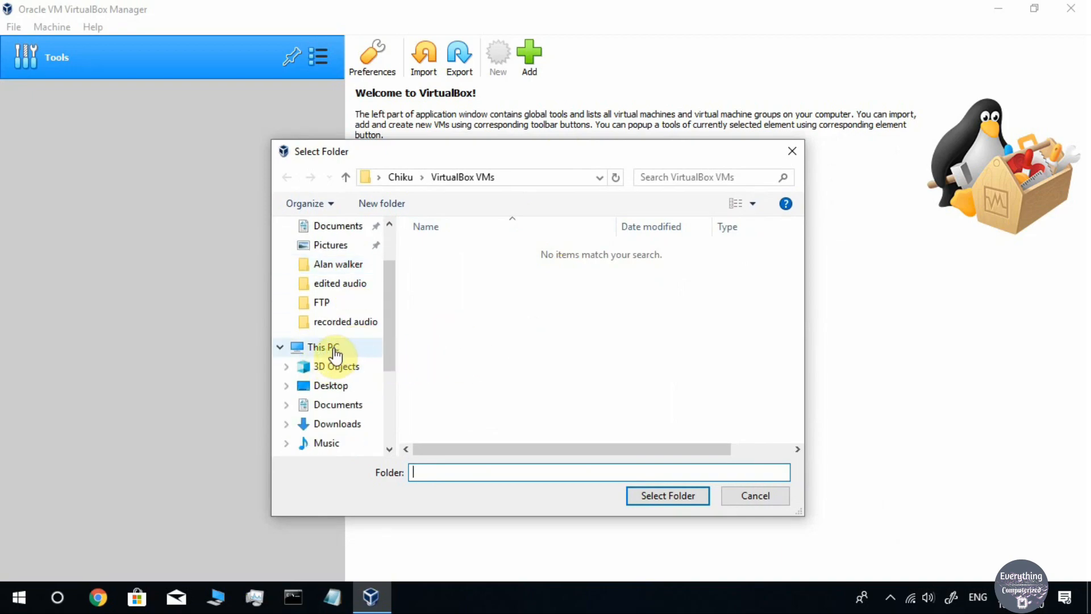
click(335, 349)
scroll(534, 343, down, 5)
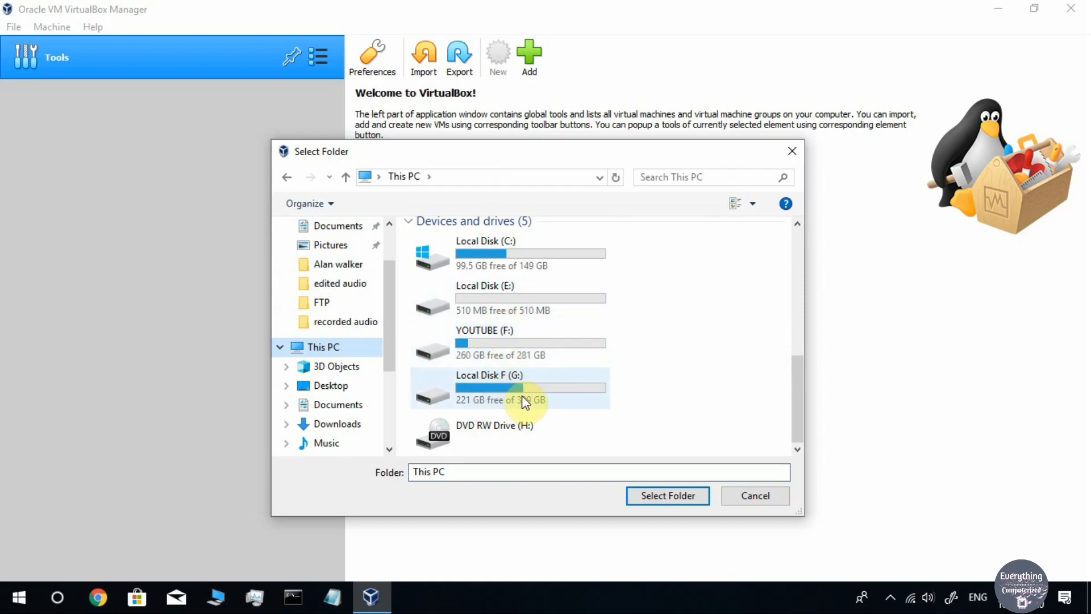
click(492, 401)
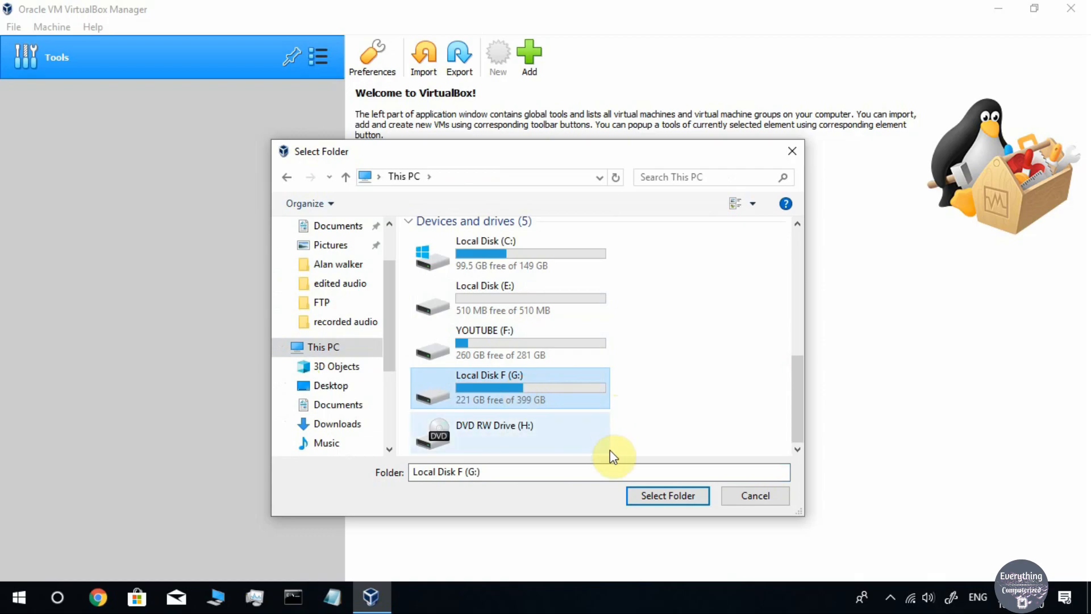
double_click(520, 384)
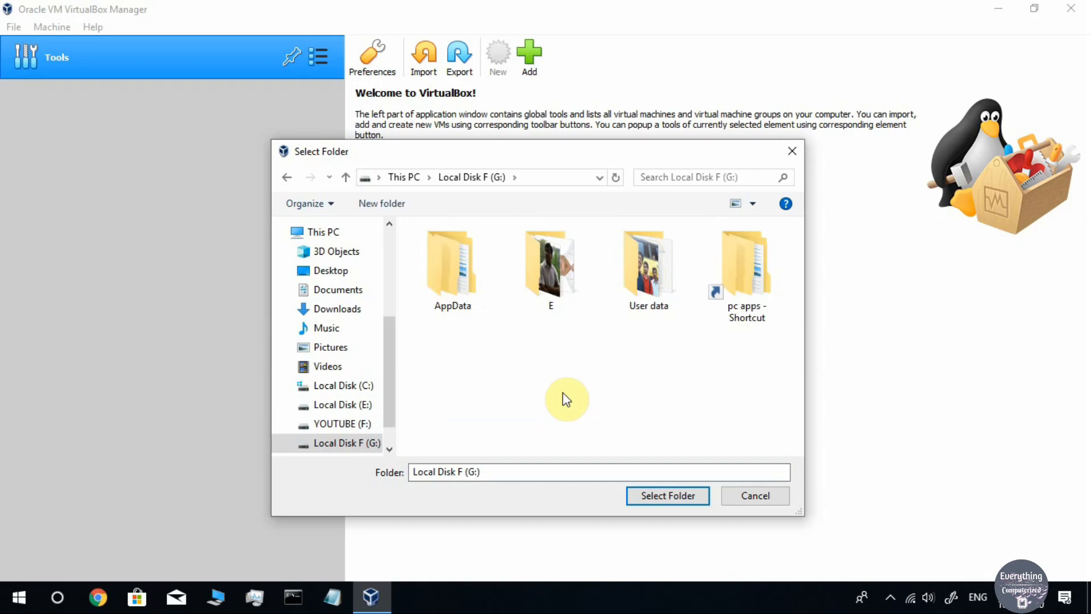
Create a 'Virtual Box' folder on G: and select it as the machine folder
right_click(550, 363)
mouse_move(616, 322)
click(448, 322)
text(Virtual Box)
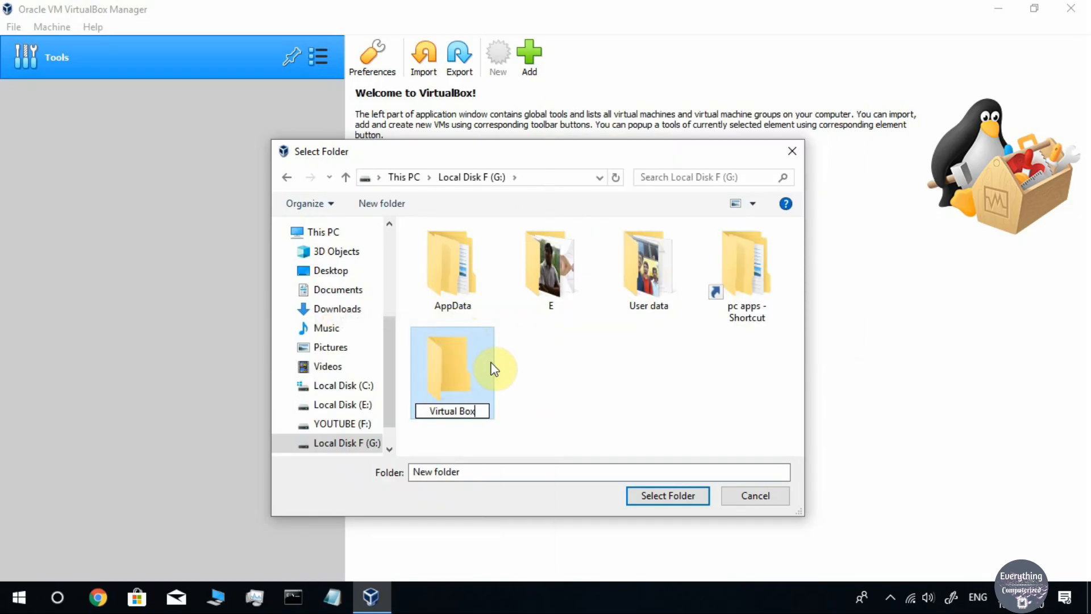
click(462, 371)
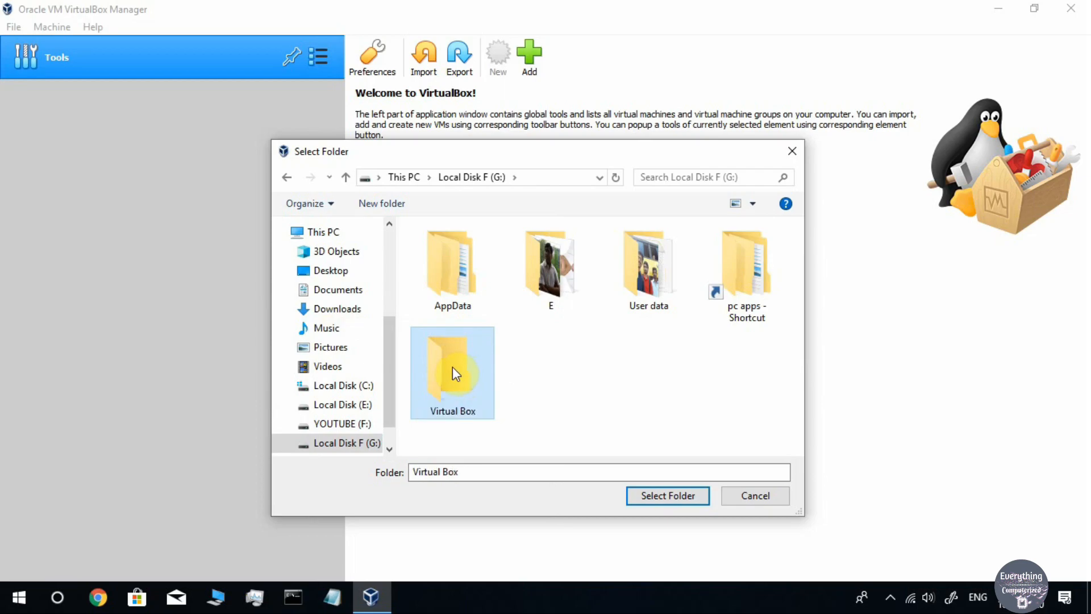
double_click(447, 381)
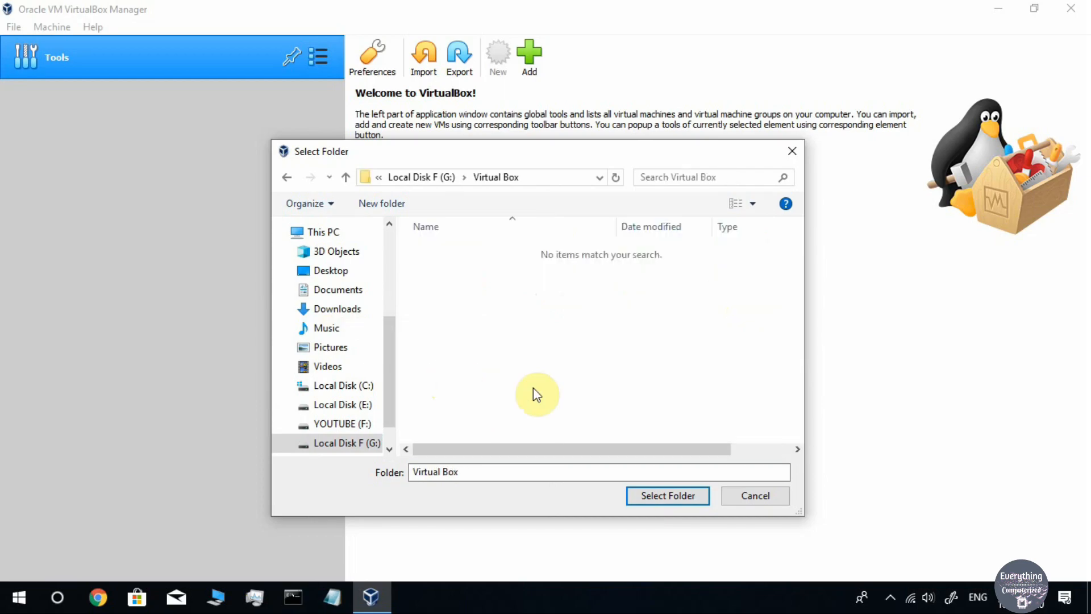
click(663, 498)
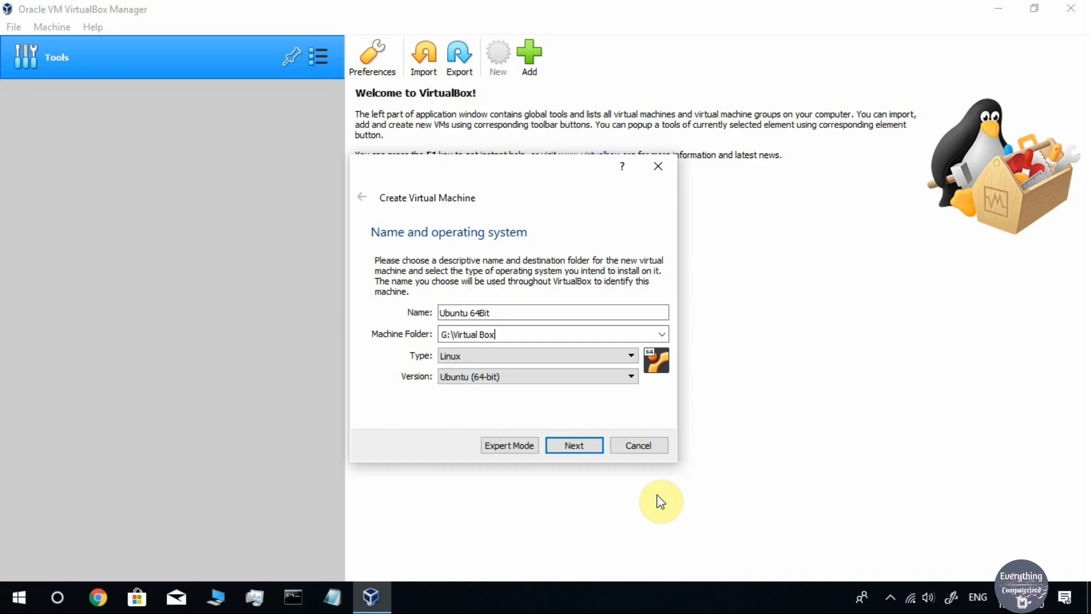
Keep the type as Linux and check the machine name 'Ubuntu 64Bit'
click(498, 356)
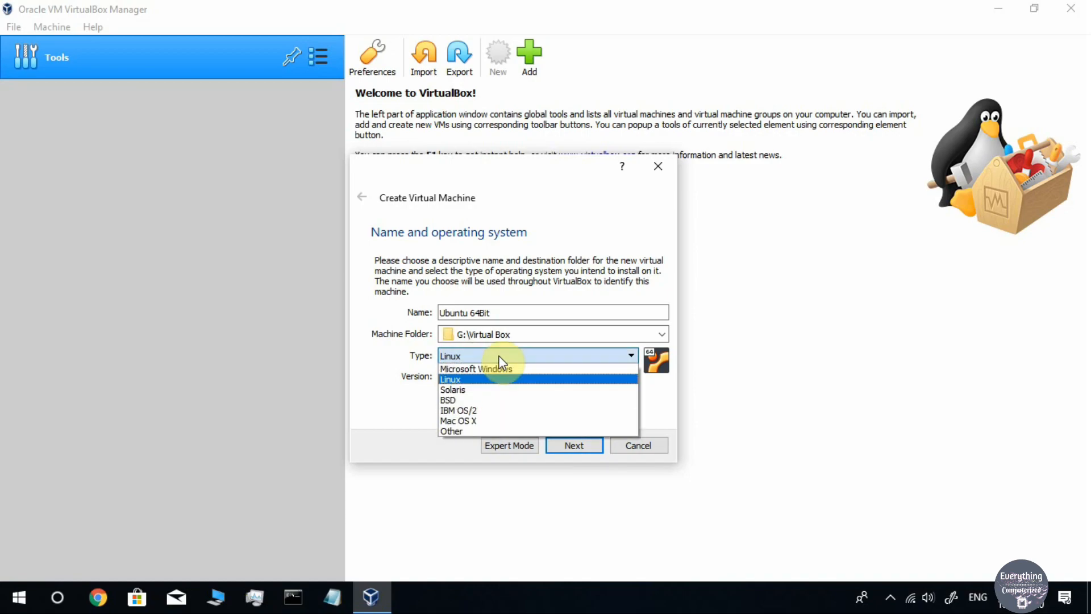
click(476, 379)
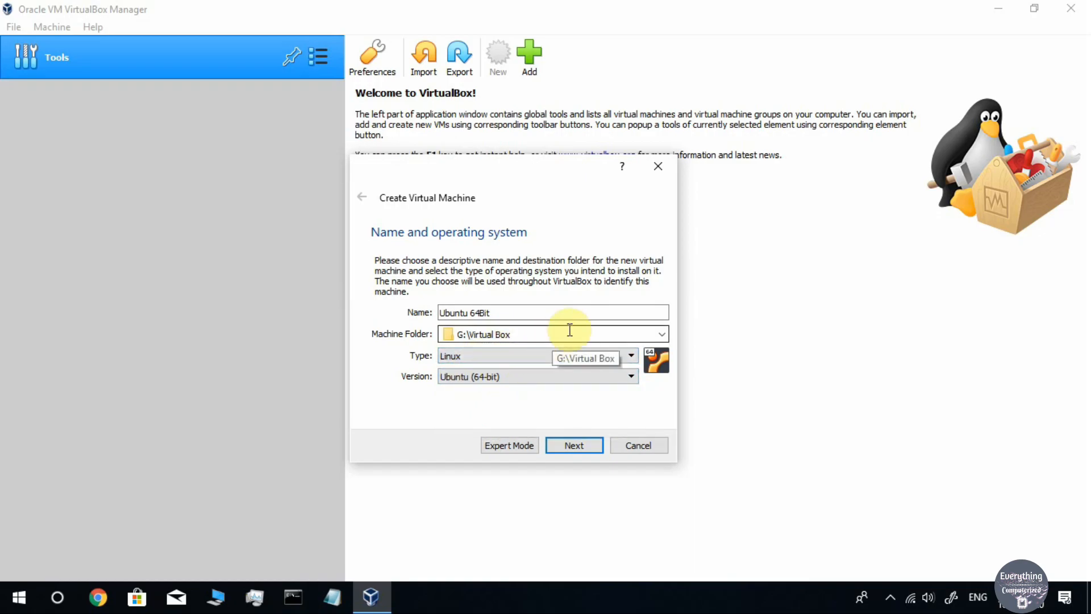
click(486, 312)
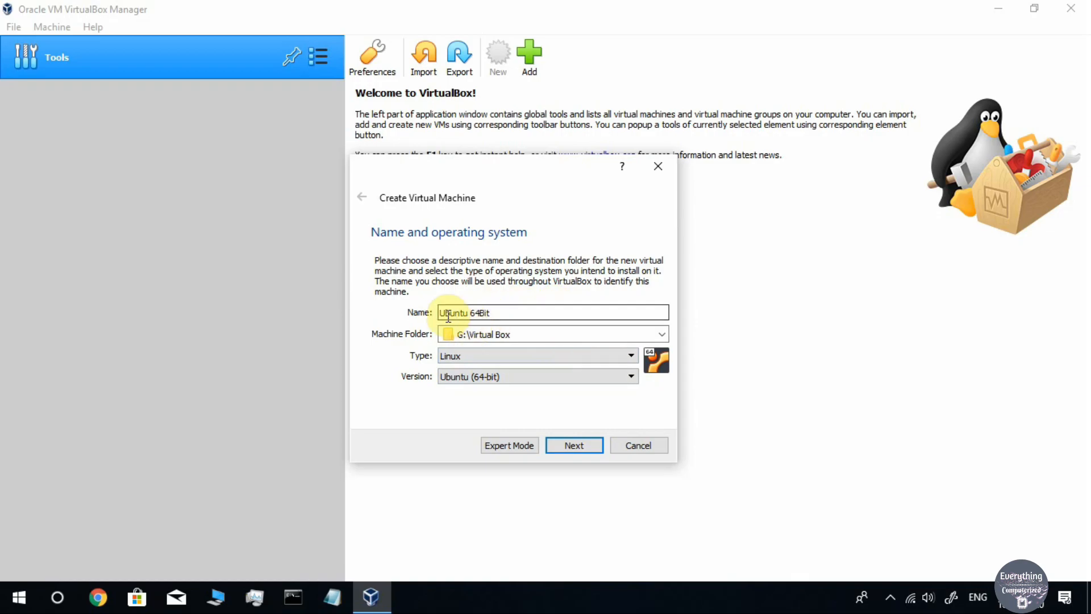
drag(440, 312, 519, 312)
click(521, 312)
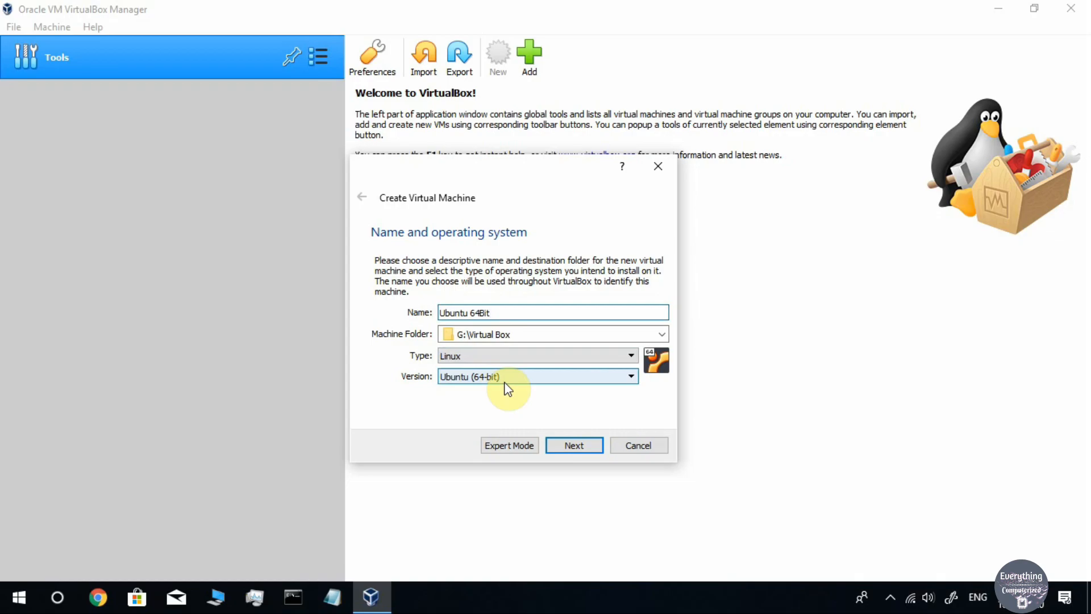
drag(500, 313, 419, 312)
click(522, 315)
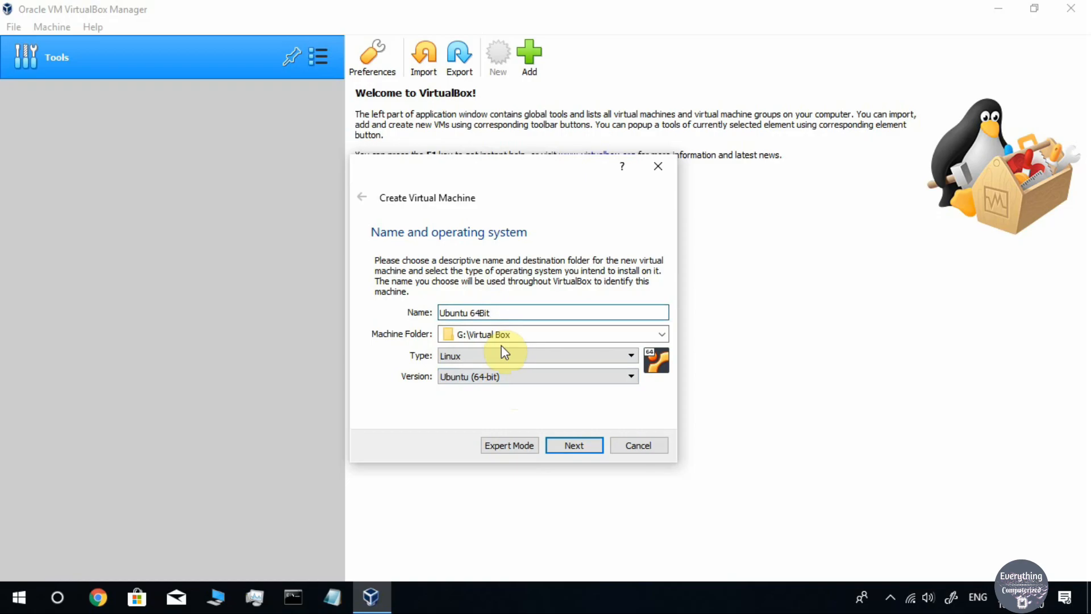
Keep the version at Ubuntu (64-bit) after browsing the list, then continue to Memory size
click(492, 377)
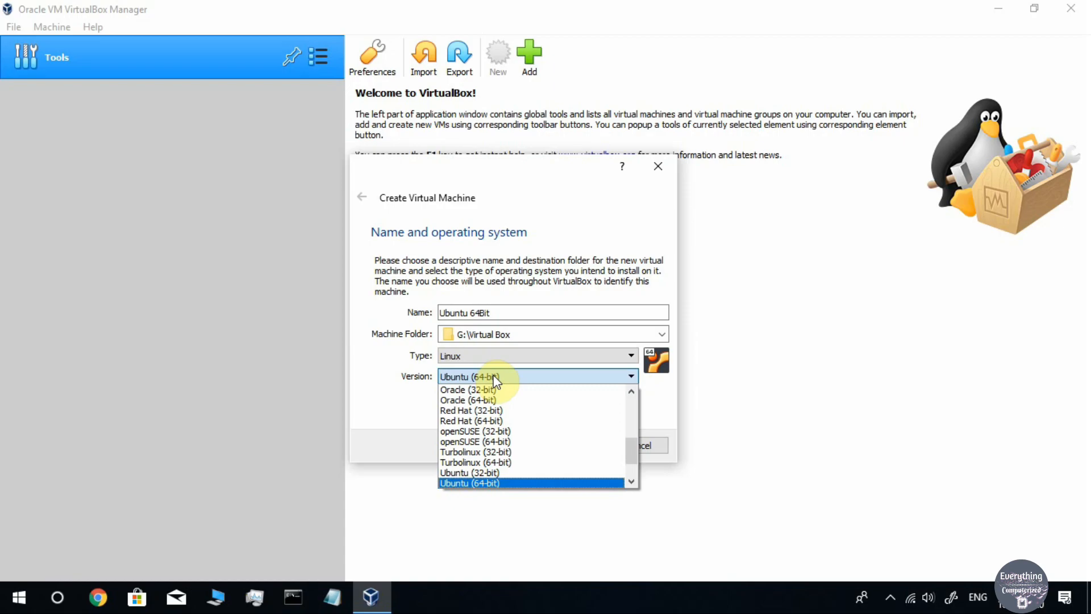
click(493, 377)
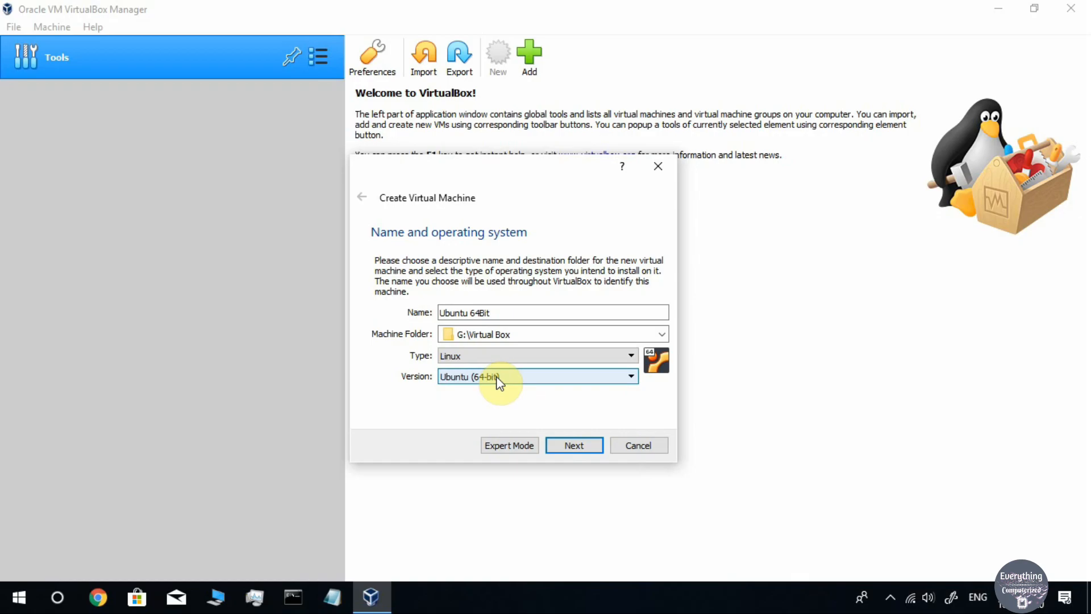
click(498, 378)
scroll(535, 421, up, 4)
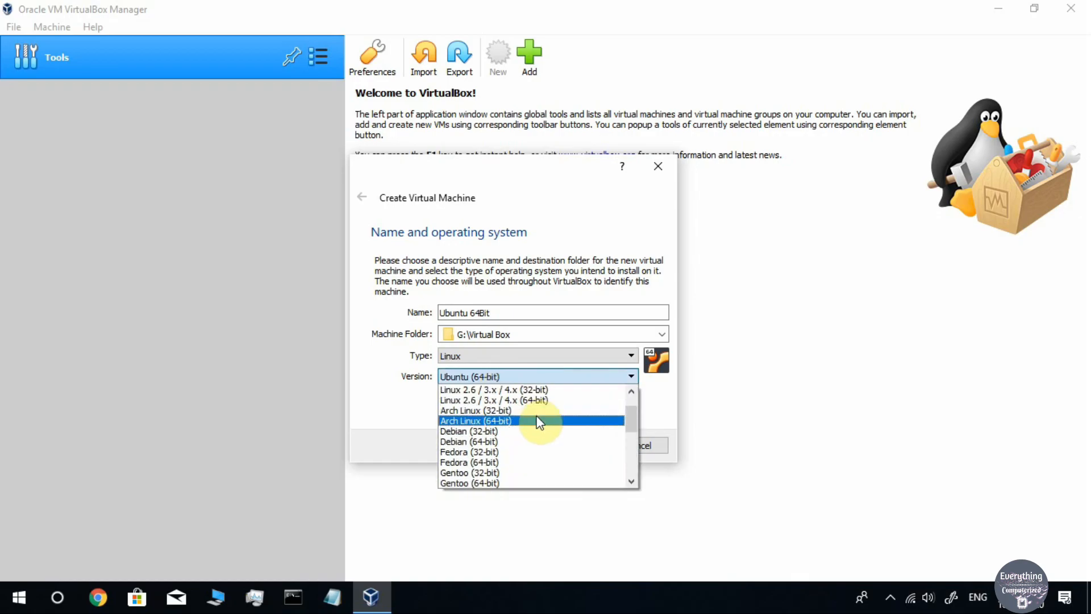
scroll(538, 422, down, 5)
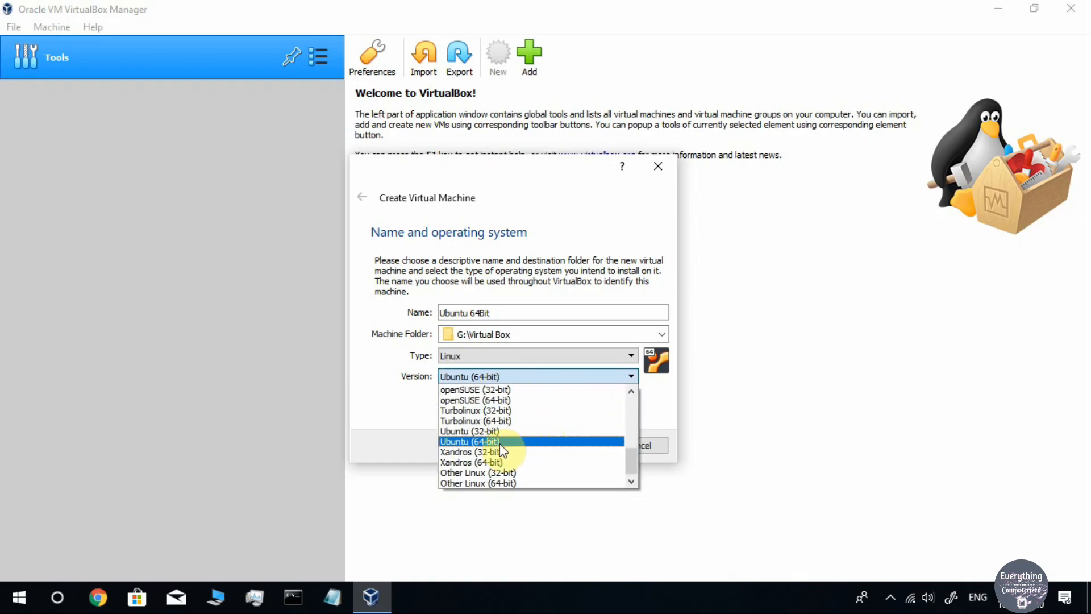
scroll(521, 427, up, 6)
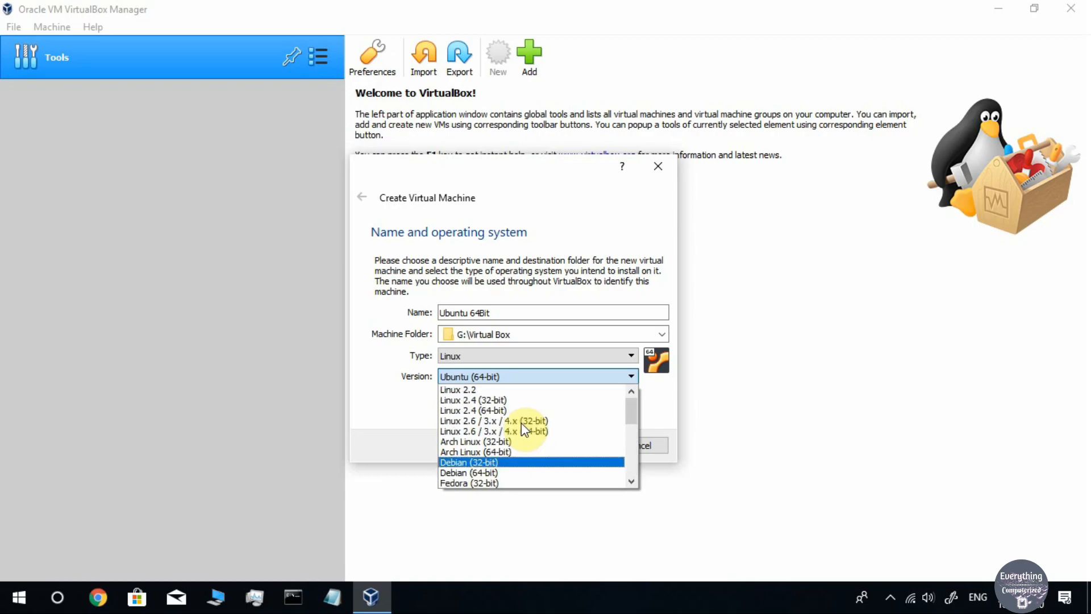
scroll(531, 429, down, 6)
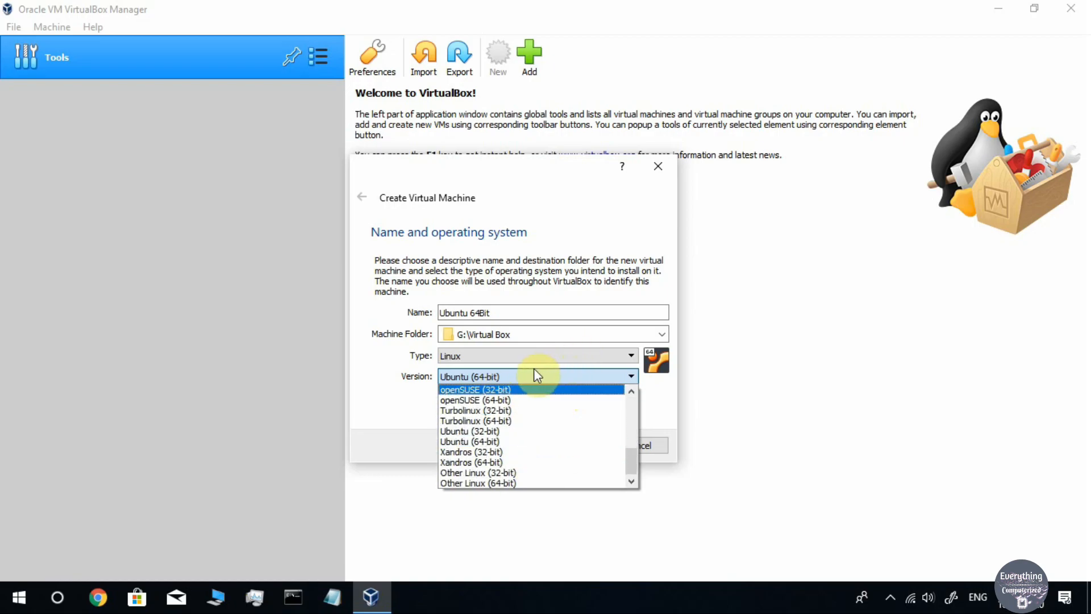
click(522, 442)
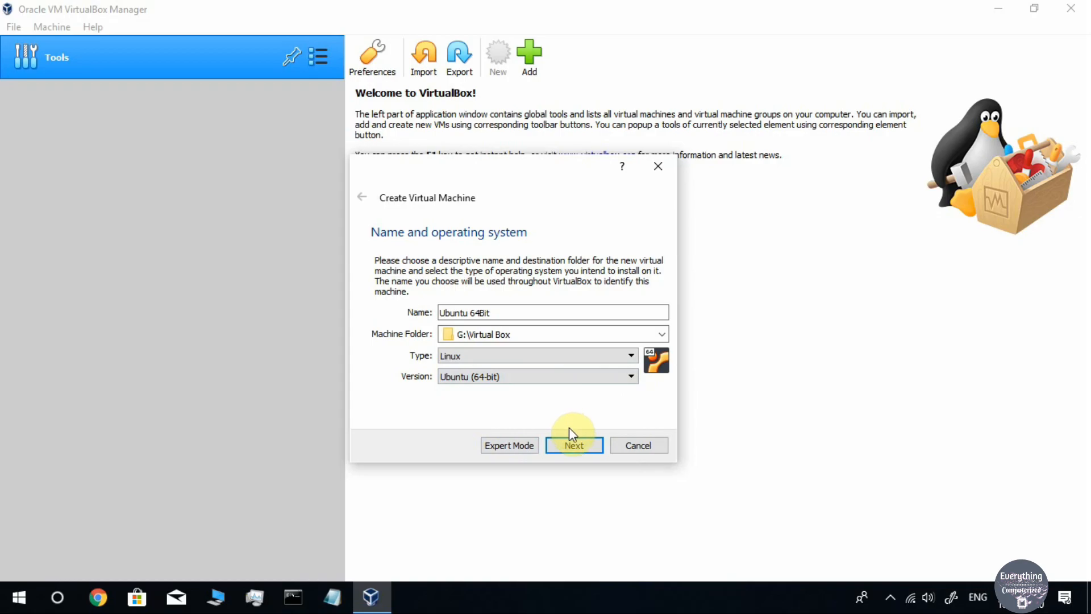
drag(493, 312, 436, 318)
click(513, 312)
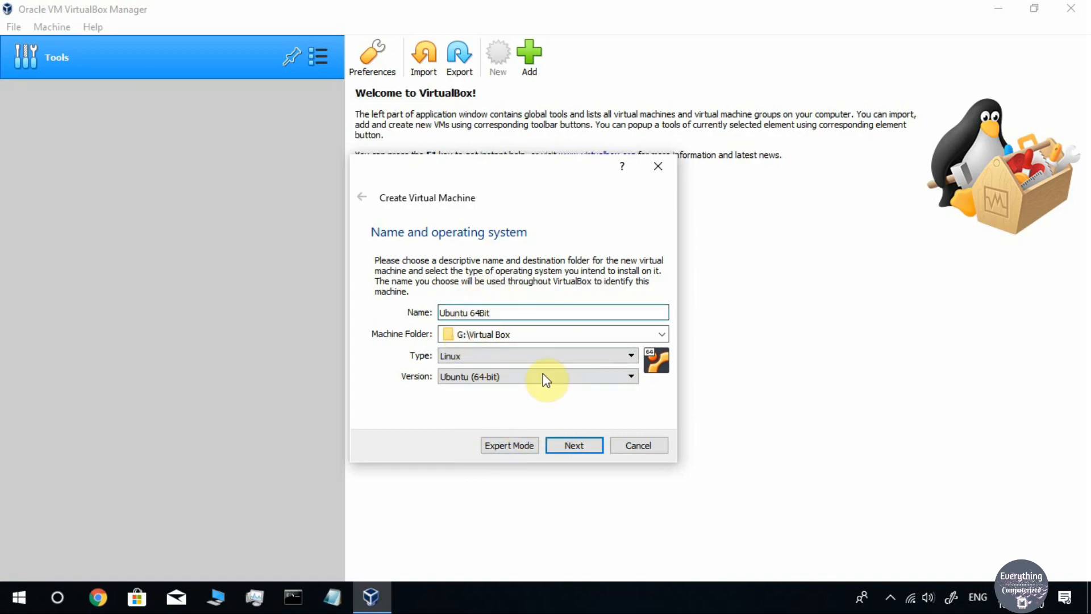
click(576, 448)
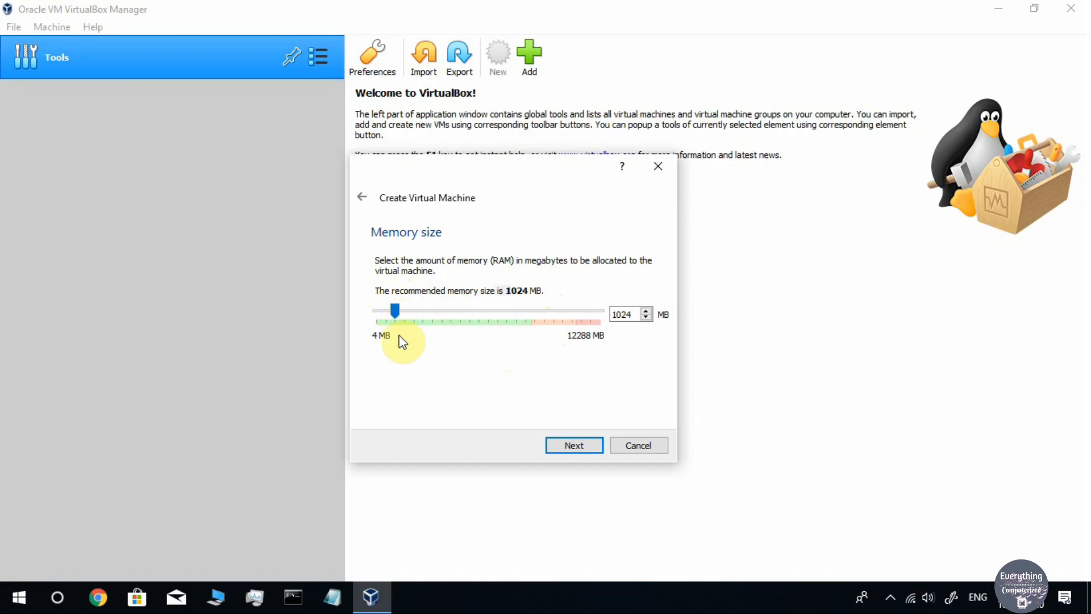
Allocate 4096 MB of RAM, typing the value after first dragging the slider up
drag(396, 311, 430, 339)
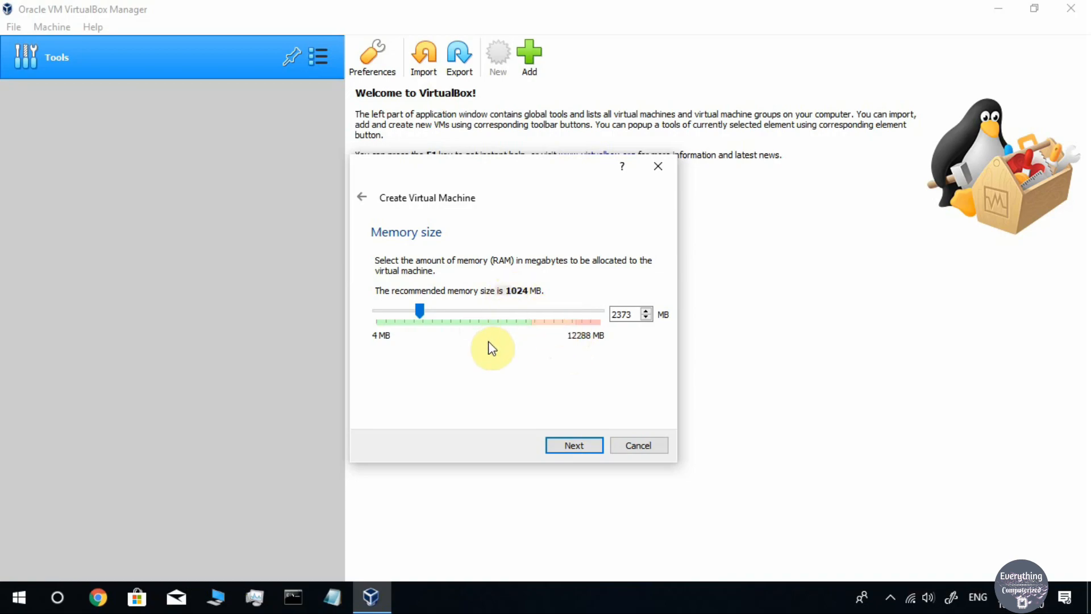
drag(422, 312, 470, 316)
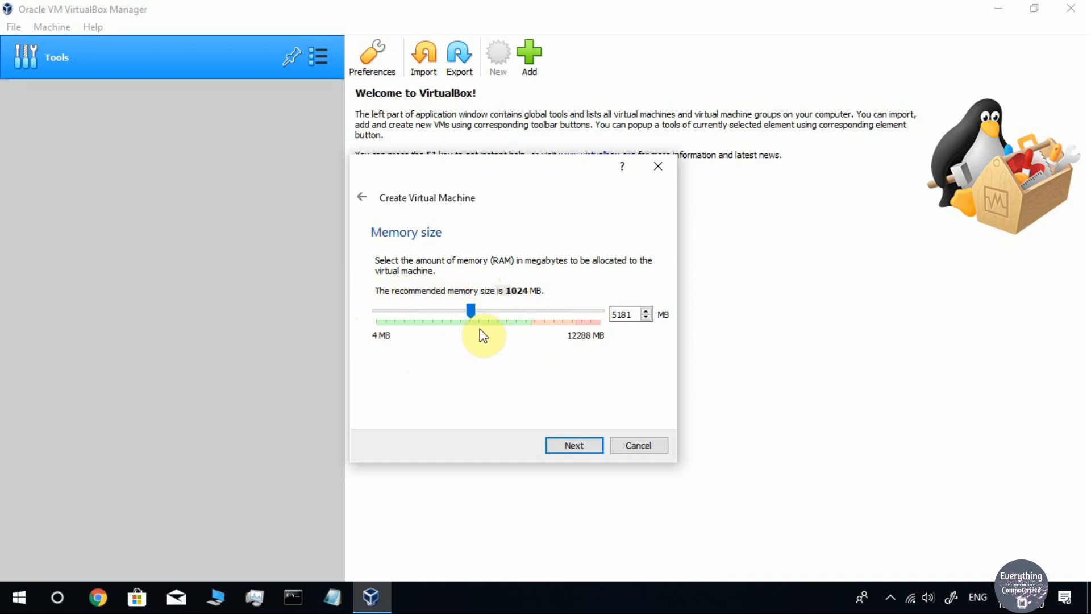
double_click(614, 314)
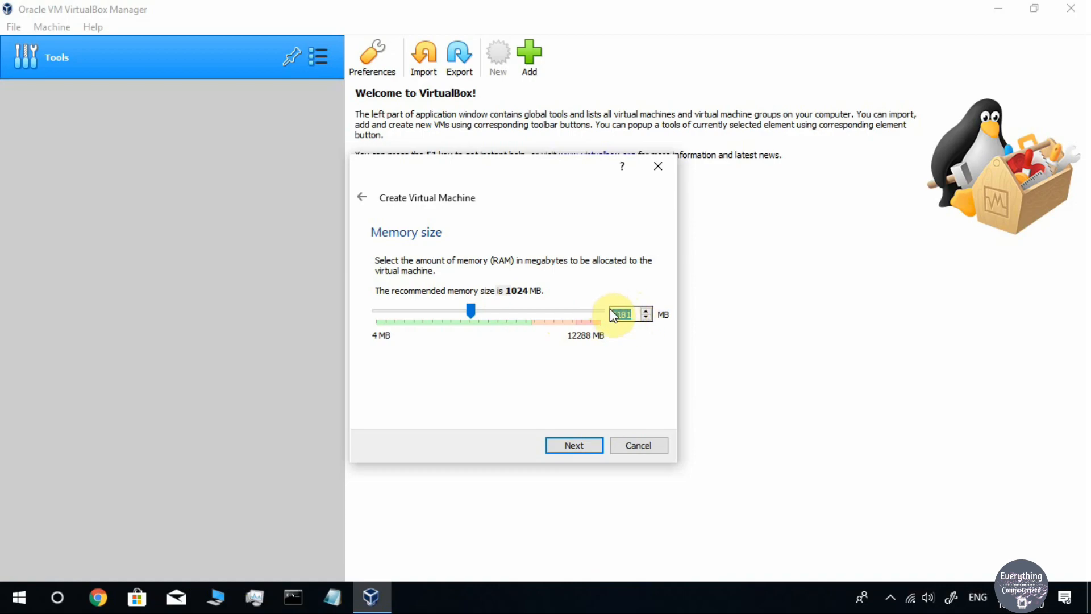
key(BackSpace)
text(4096)
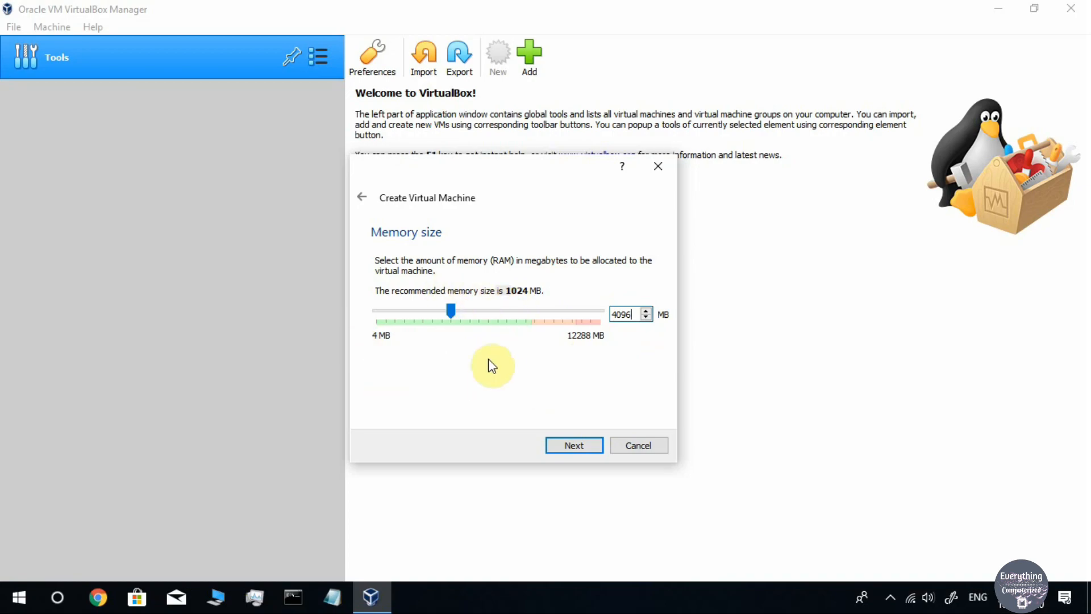
click(625, 317)
Continue to the Hard disk page with 'Create a virtual hard disk now' selected
click(575, 445)
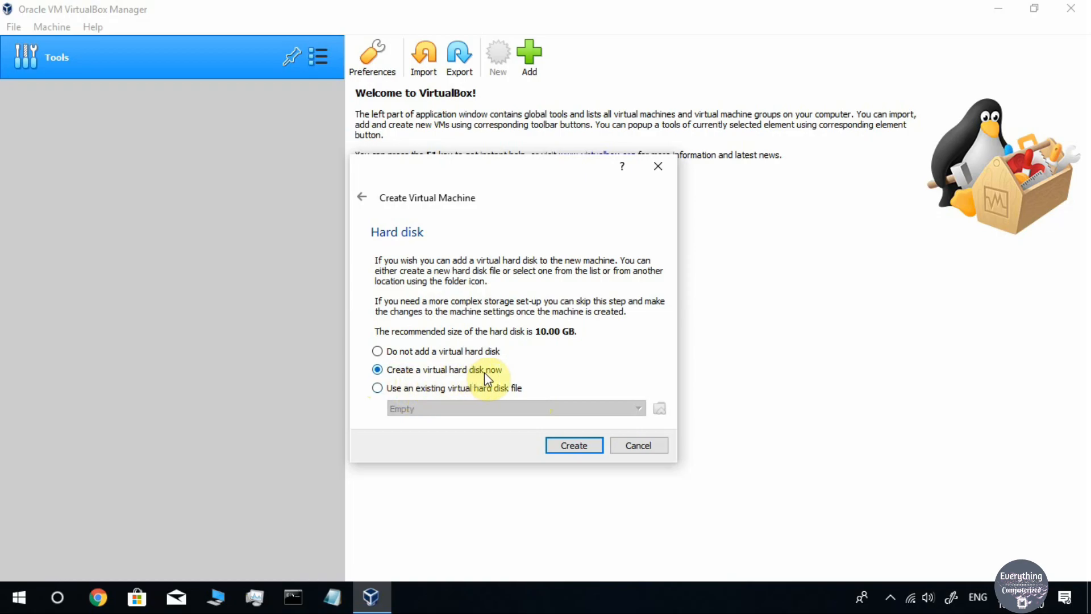
Make the new virtual hard disk a dynamically allocated VHD file
click(571, 446)
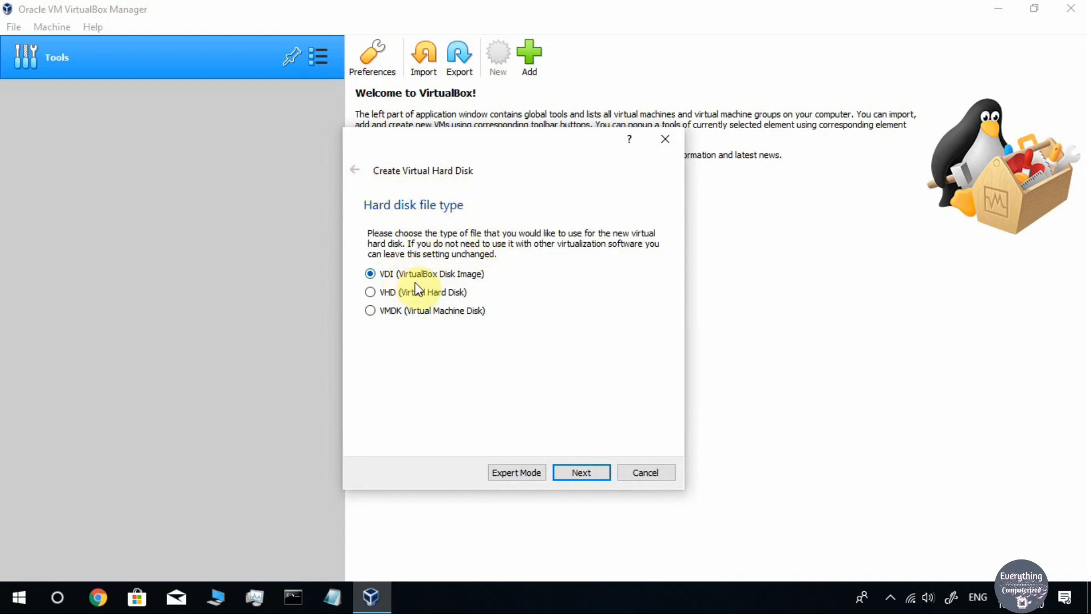
click(374, 292)
click(584, 473)
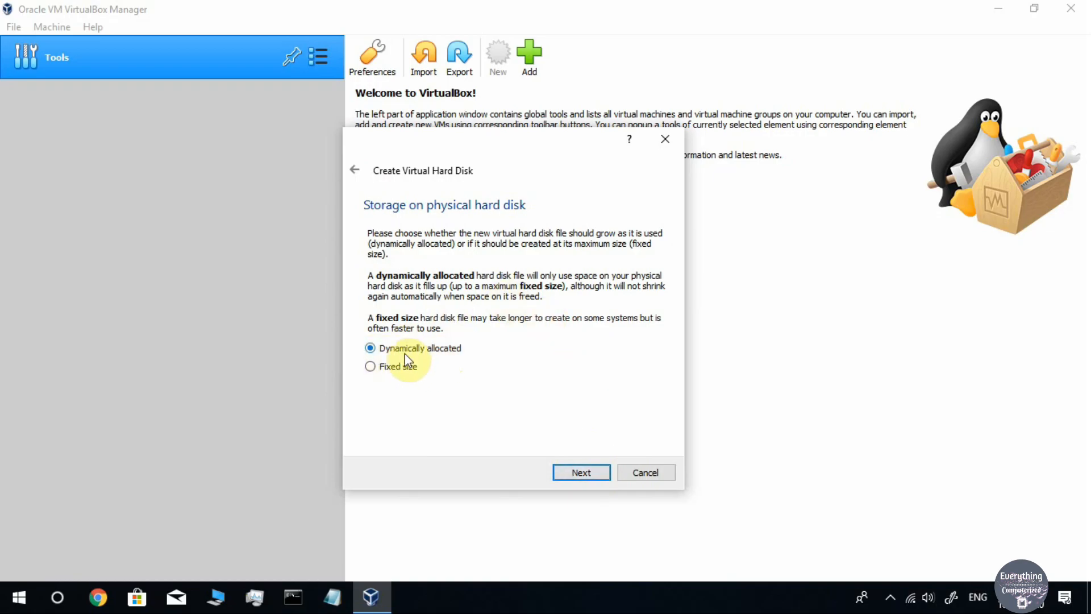
click(584, 472)
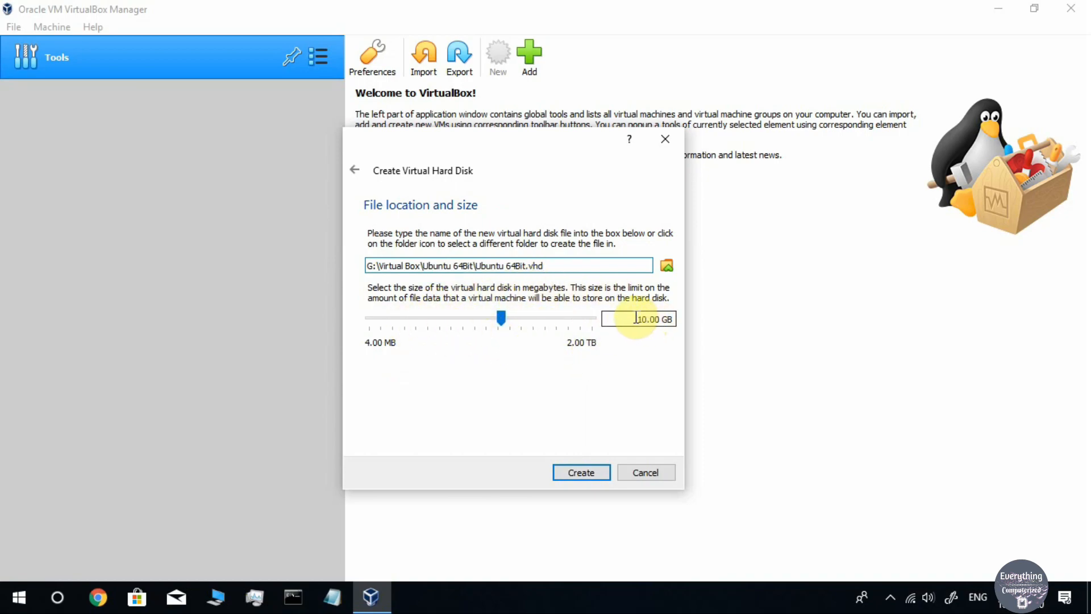
Reduce the virtual disk size to 6.49 GB and bring up This PC in File Explorer
mouse_move(502, 318)
mouse_down()
mouse_move(463, 321)
mouse_move(509, 327)
mouse_move(476, 322)
mouse_move(499, 322)
mouse_up()
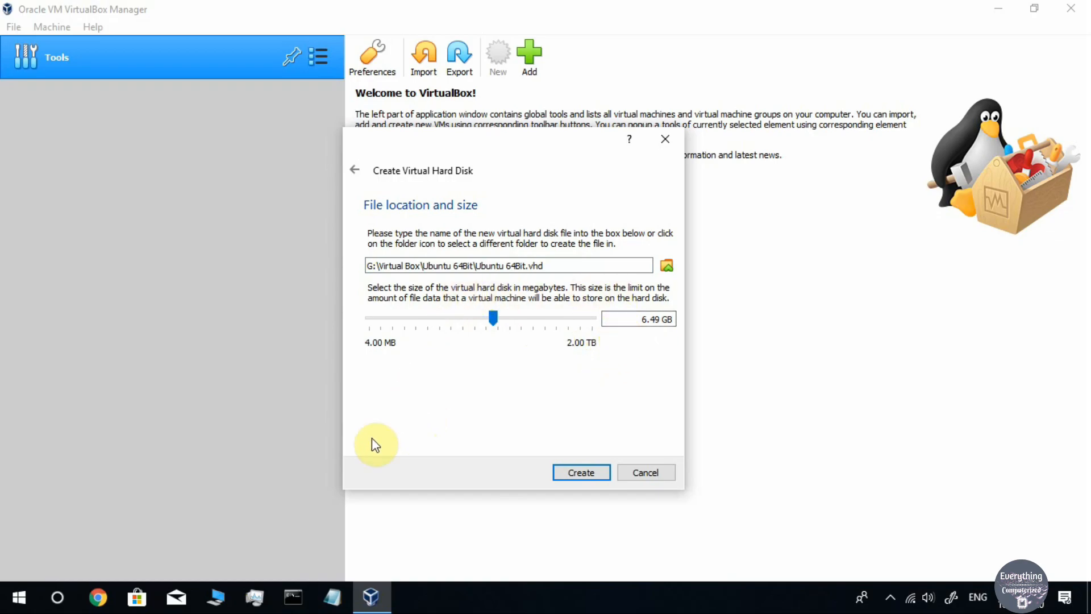
click(215, 594)
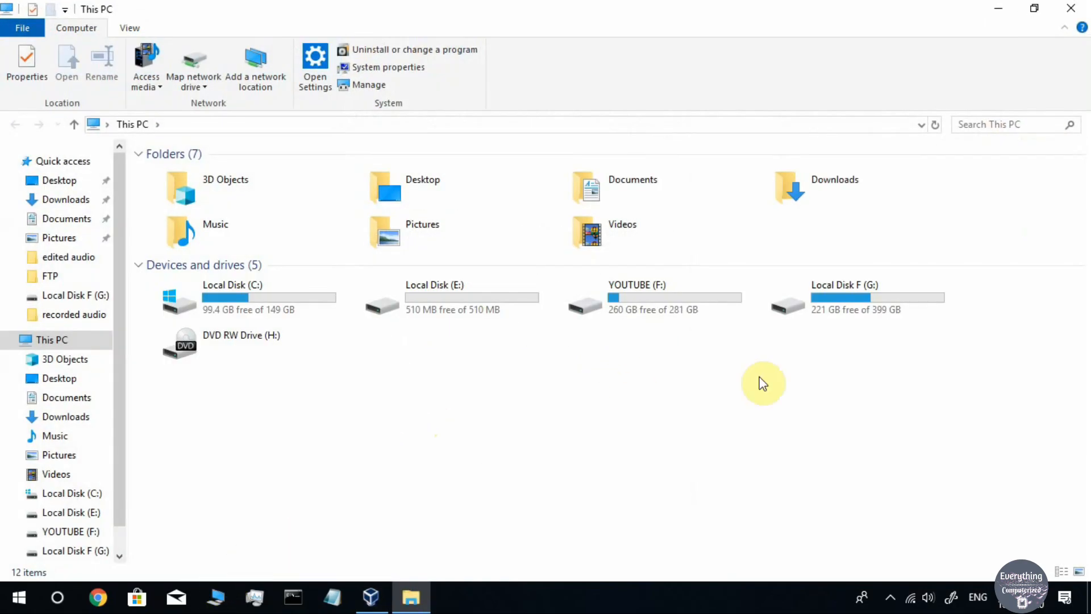
Check the free space on Local Disk F (G:), 221 GB of 399 GB, then close File Explorer
click(883, 304)
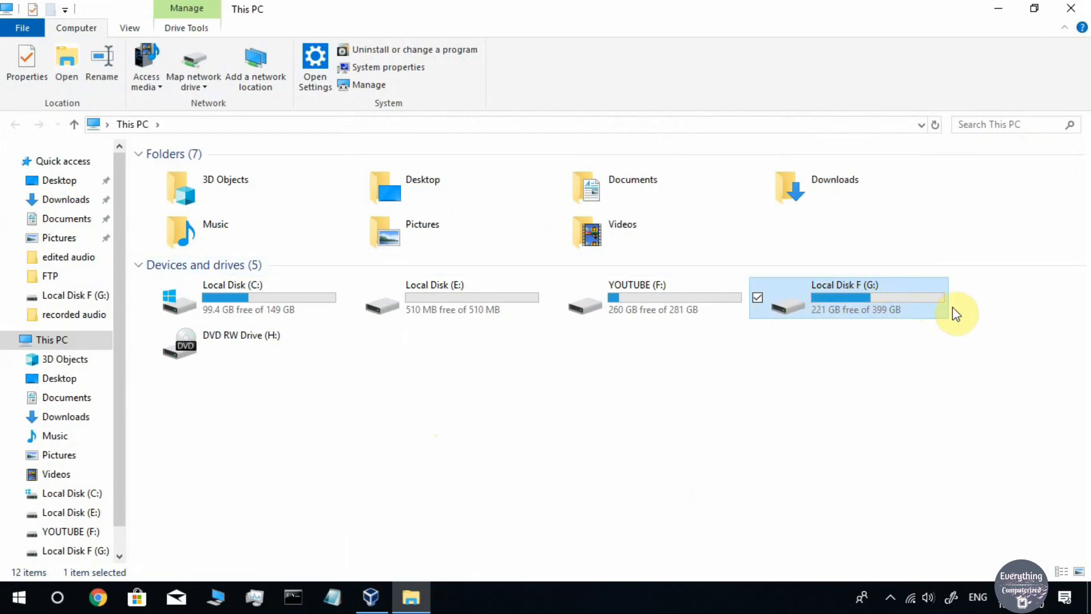
mouse_move(879, 309)
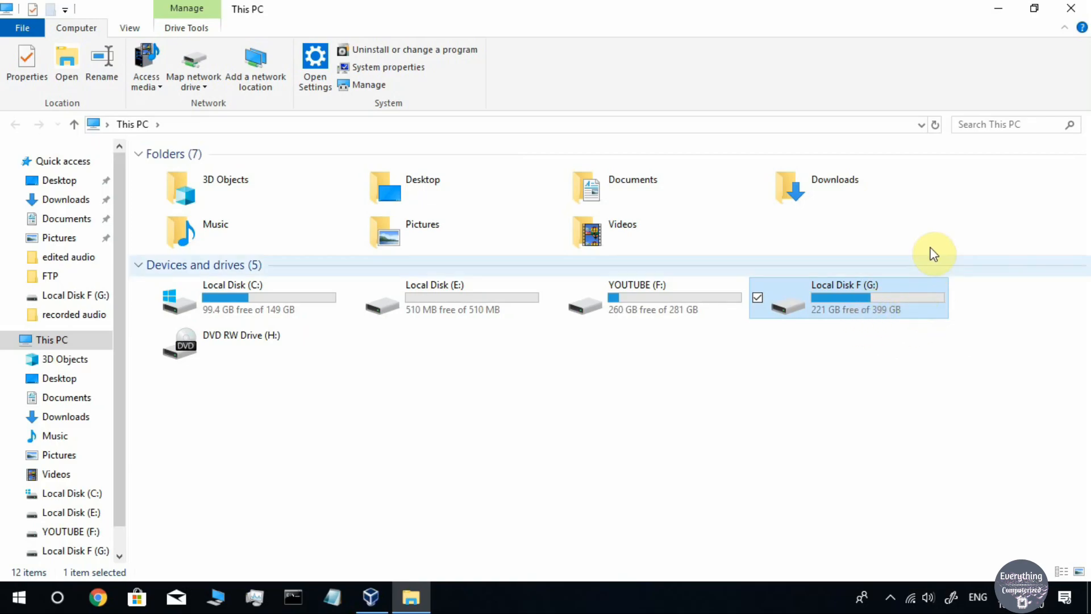
click(1071, 8)
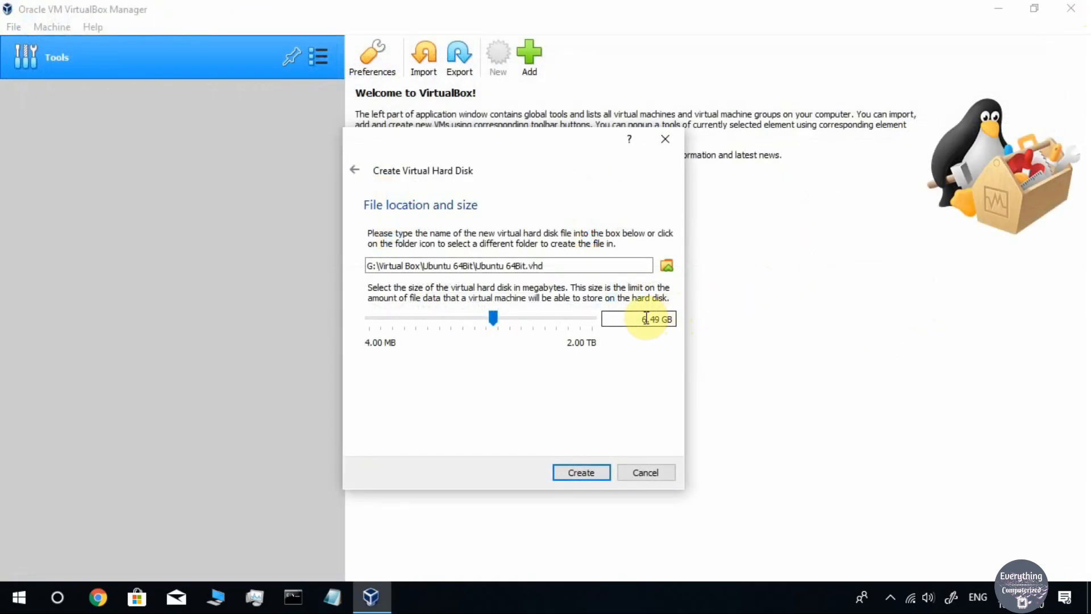
Change the Ubuntu 64Bit.vhd size from 6.49 GB to 40 GB
mouse_move(639, 320)
mouse_down()
mouse_move(653, 315)
mouse_move(638, 313)
mouse_up()
text(40)
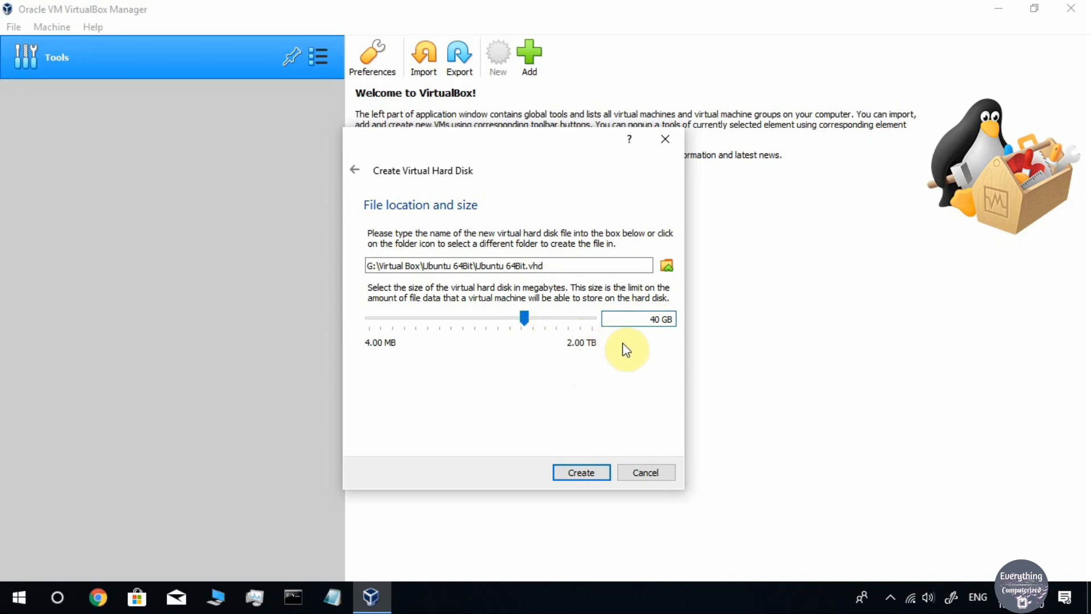
click(641, 318)
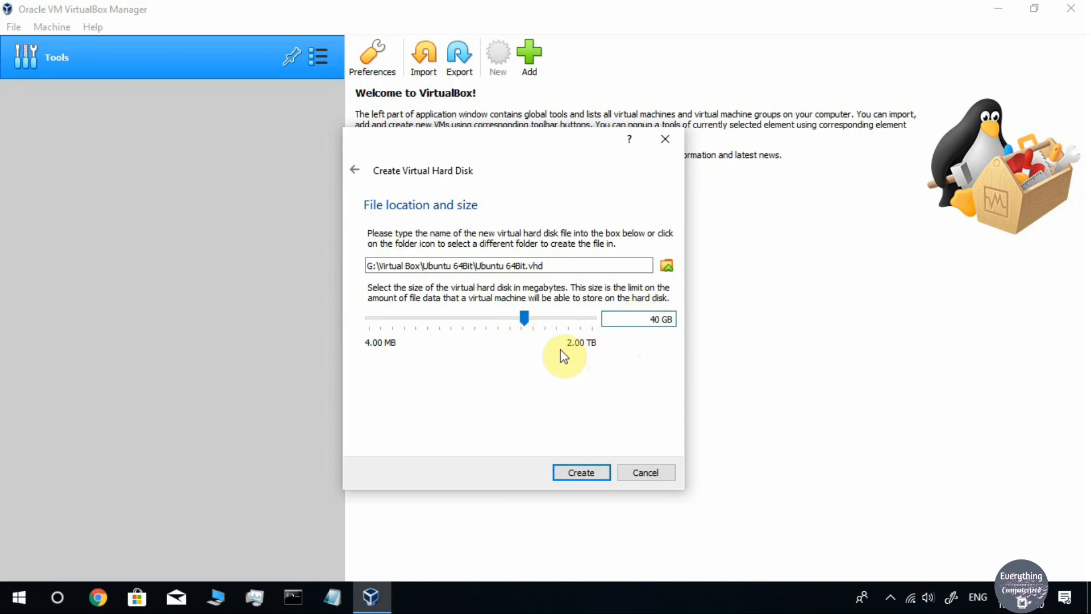
drag(525, 322, 524, 322)
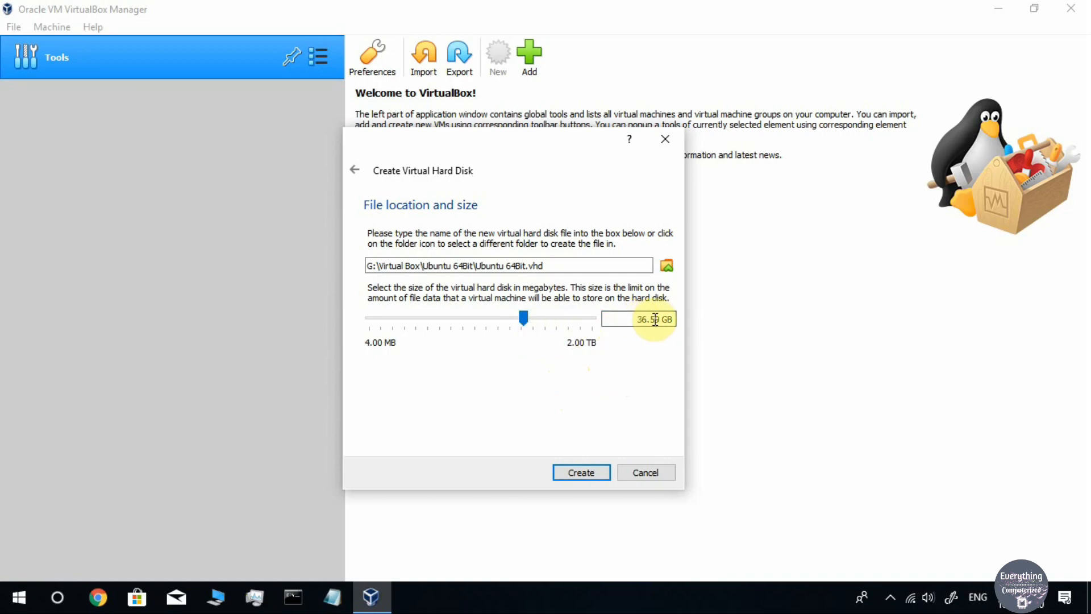
drag(638, 318, 657, 321)
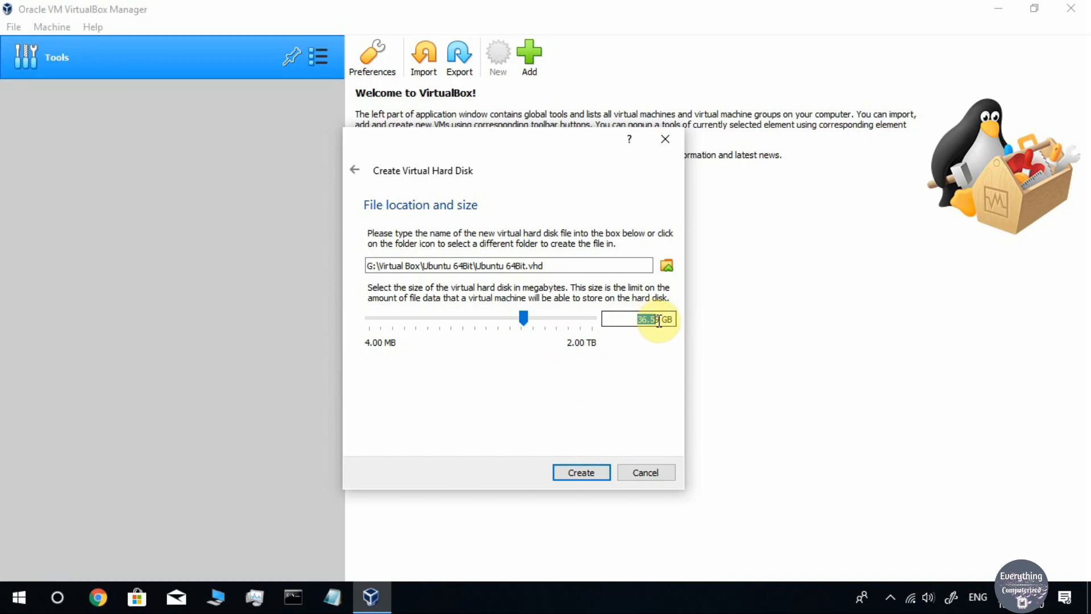
key(BackSpace)
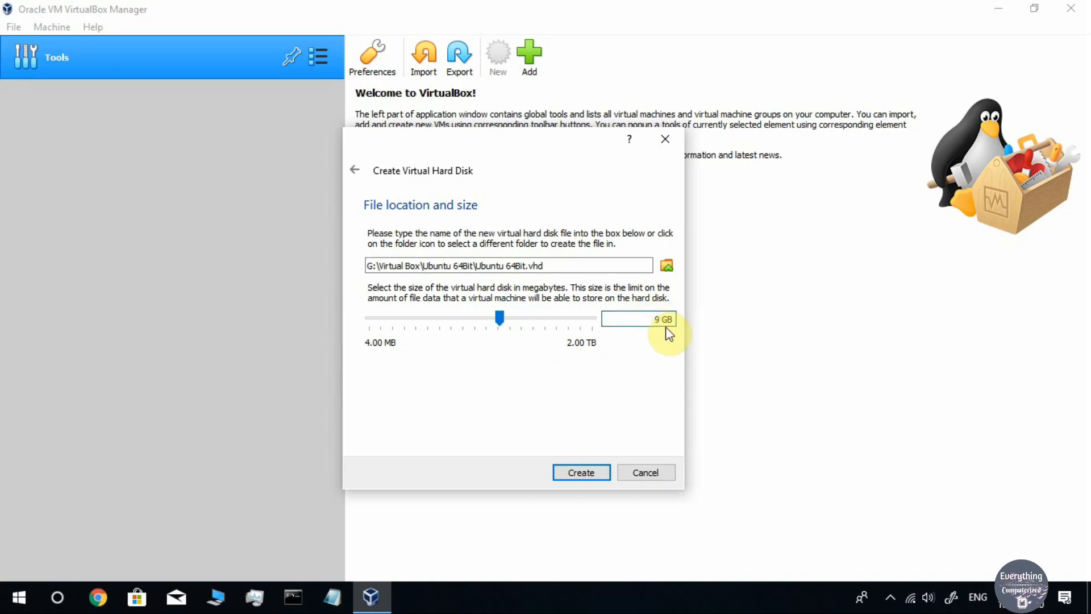
text(40)
key(Delete)
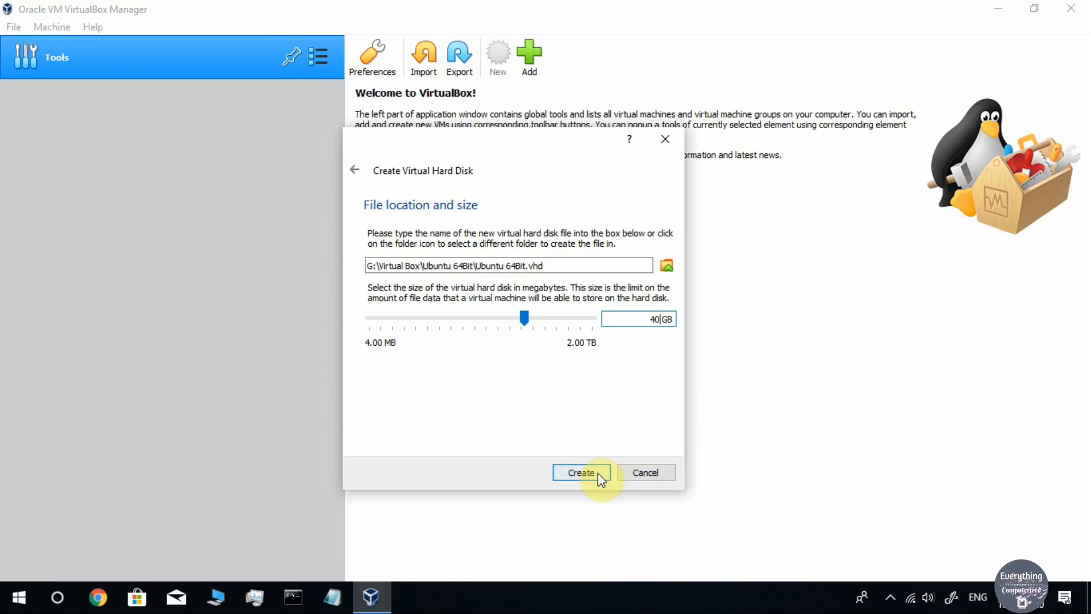
Create the Ubuntu 64Bit machine with its 40 GB VHD and bring up its Settings
click(582, 473)
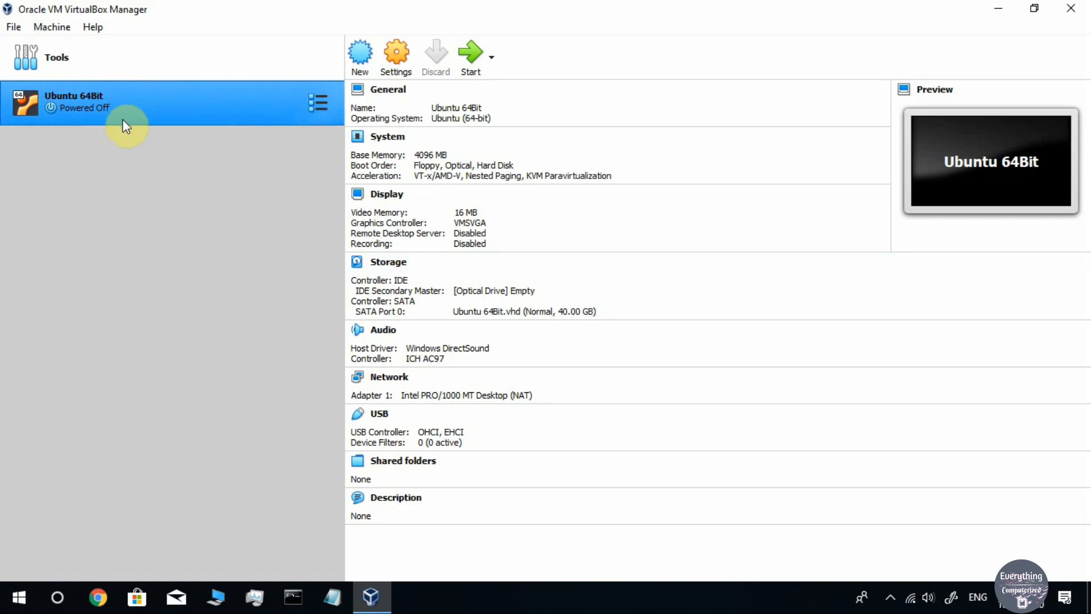
right_click(157, 95)
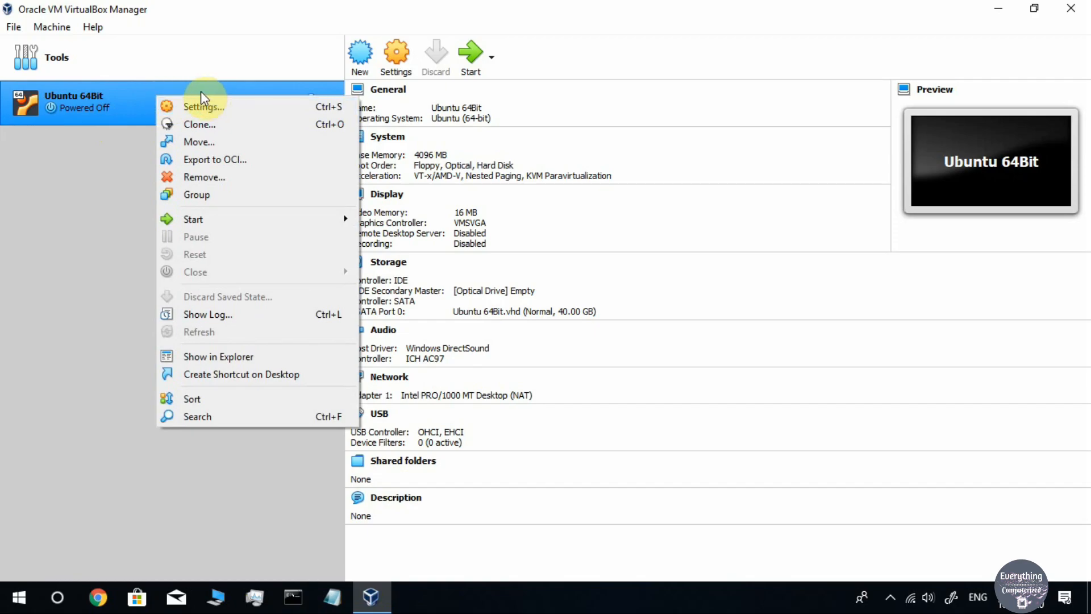
click(227, 108)
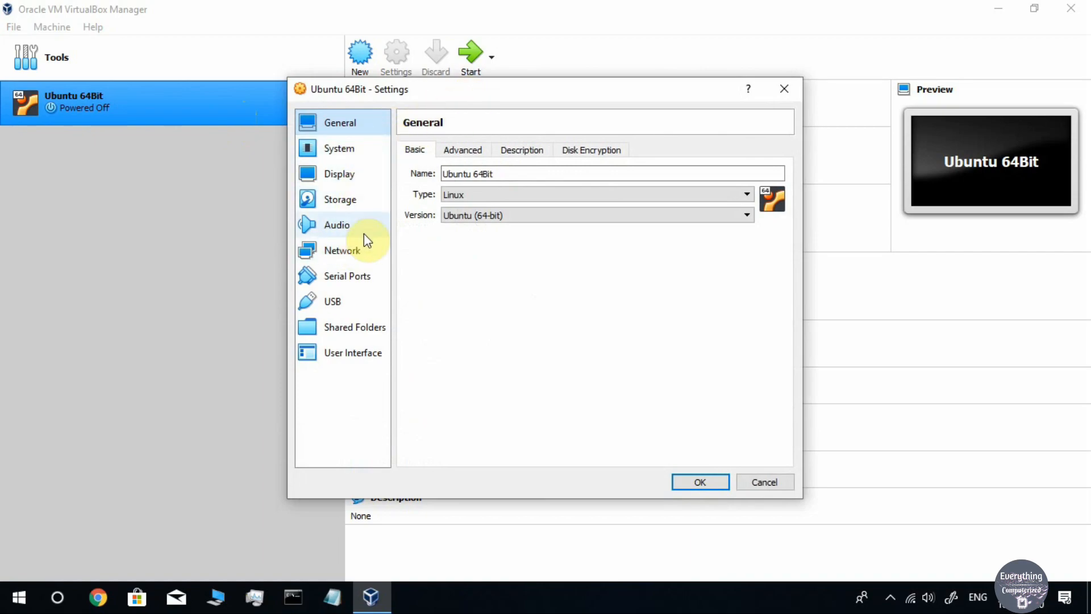
On the Storage page, add an optical drive to Controller: IDE
click(352, 201)
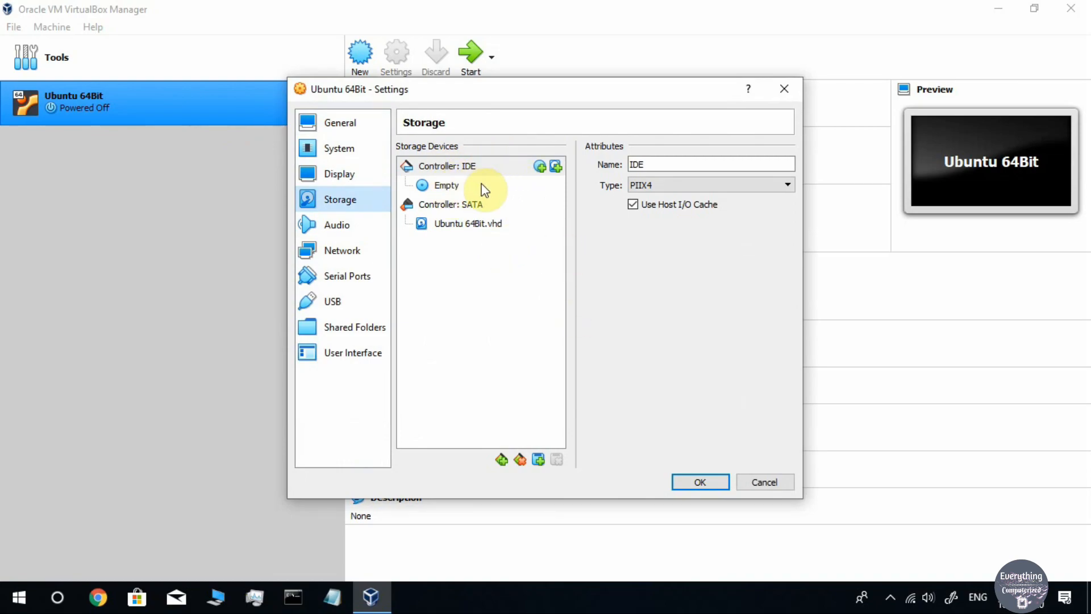
click(539, 461)
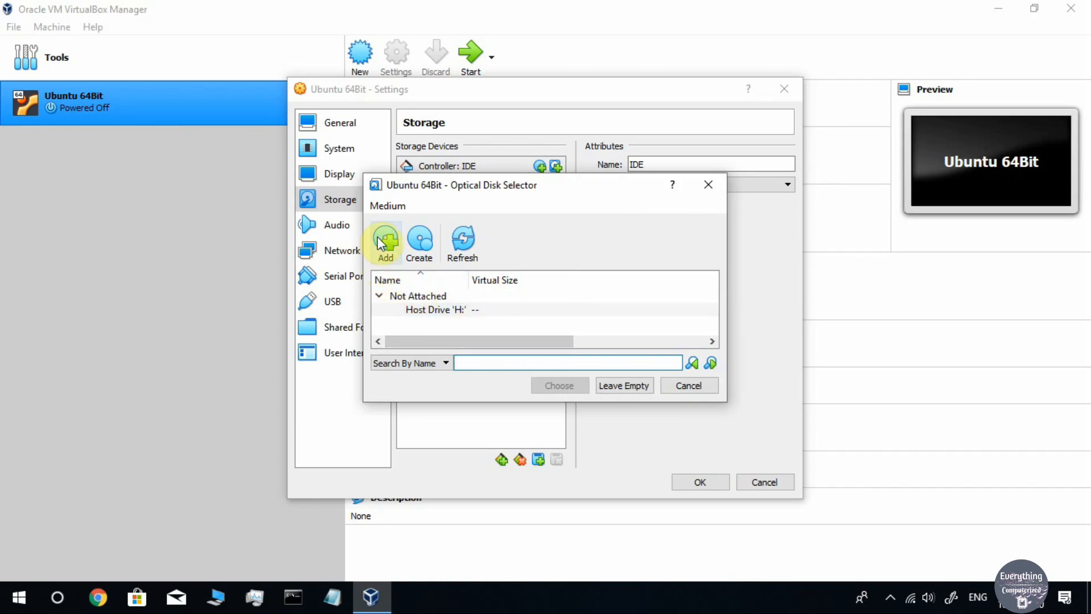
Add ubuntu-18.04.3-desktop-amd64.iso from Downloads and choose it for the IDE optical drive
click(386, 253)
click(409, 320)
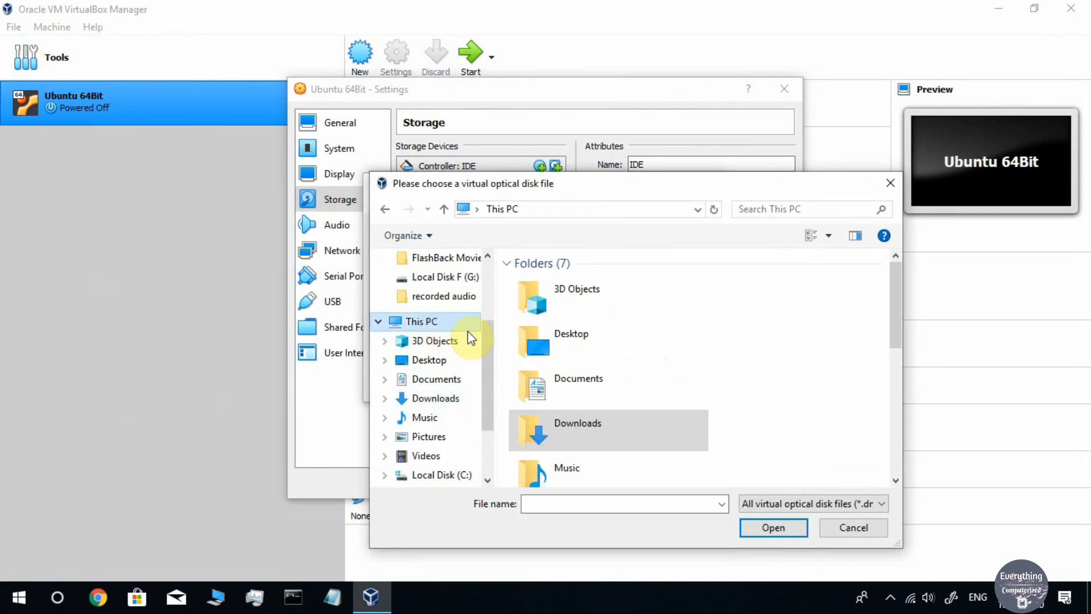
scroll(768, 414, down, 3)
scroll(714, 365, up, 2)
click(602, 311)
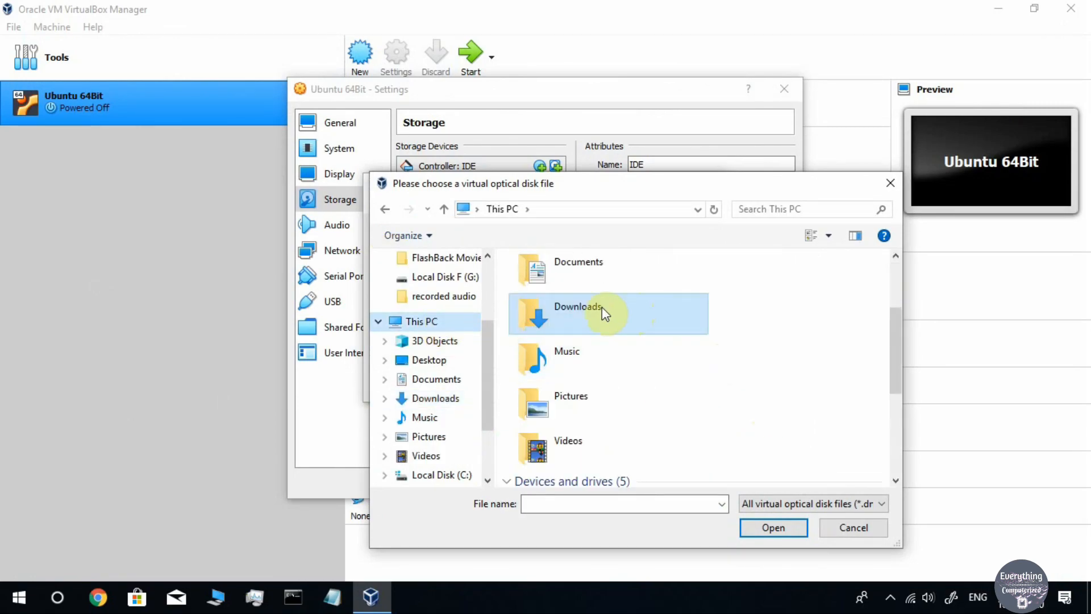
double_click(632, 298)
click(608, 298)
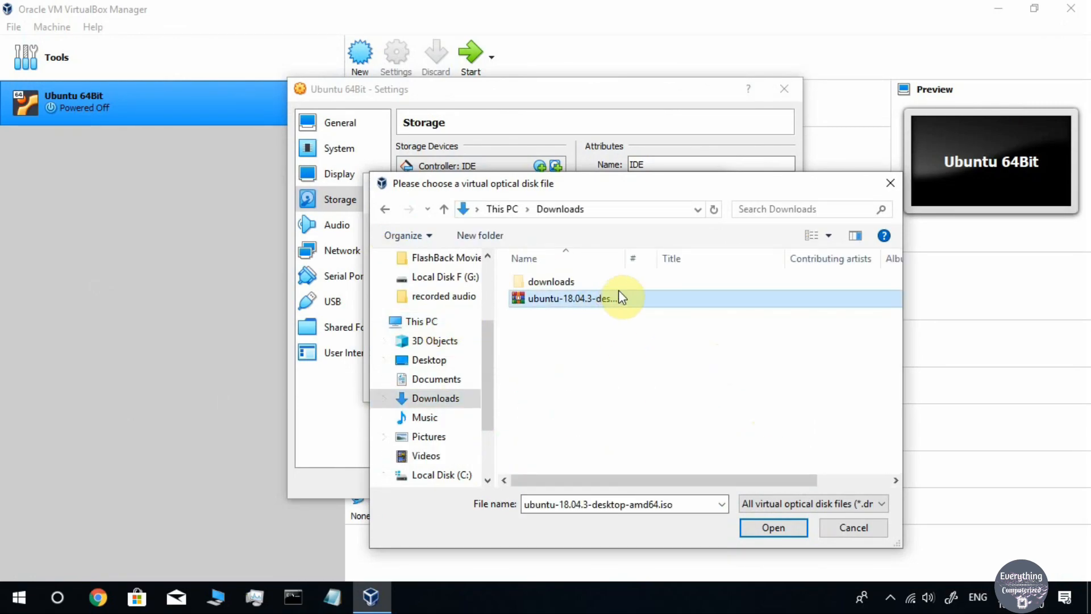
click(773, 528)
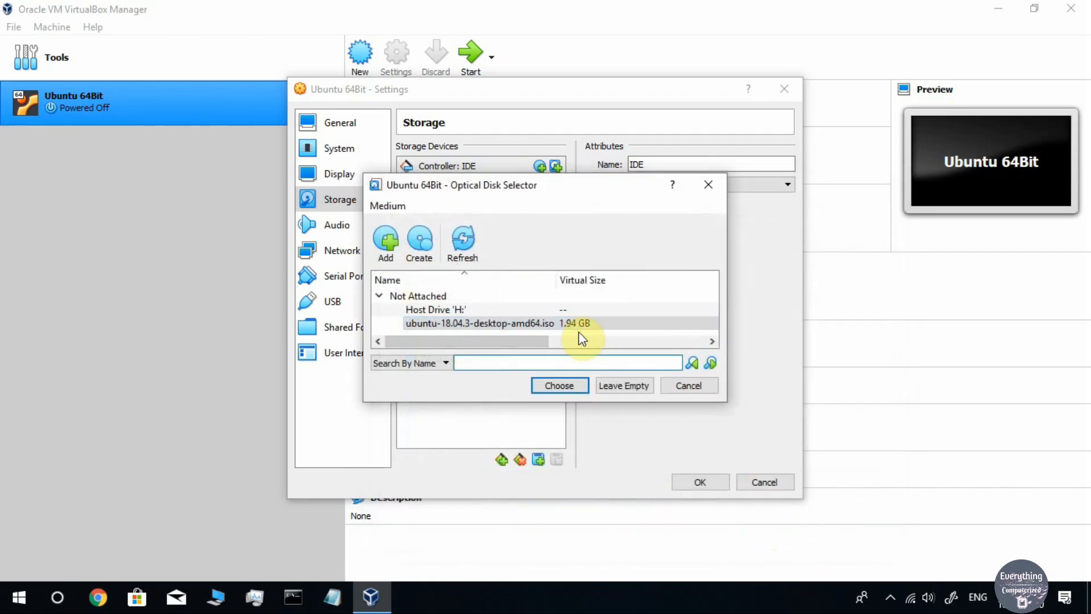
click(530, 325)
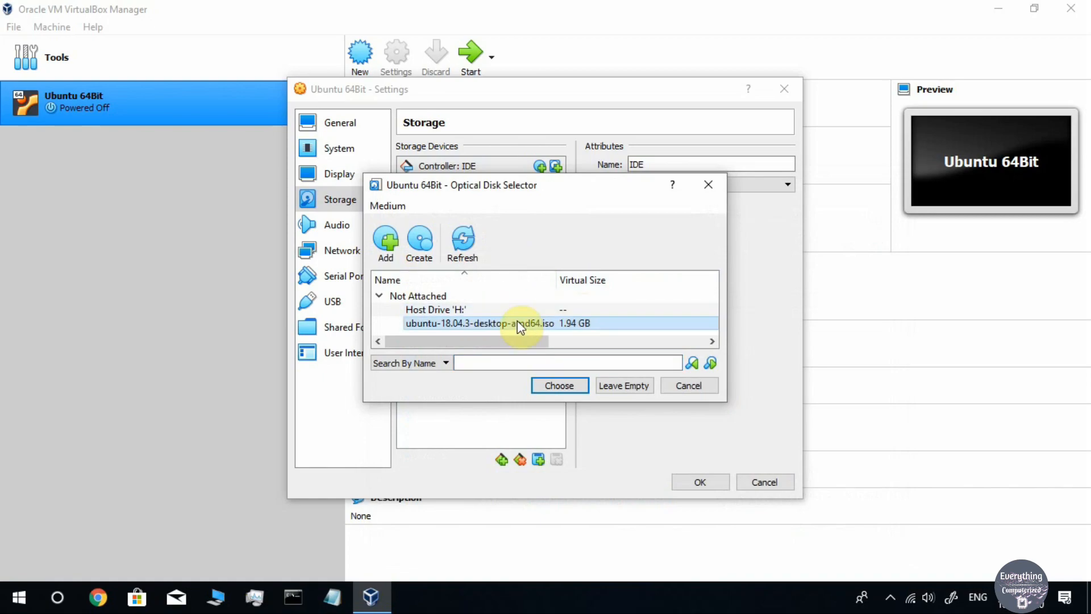
click(565, 388)
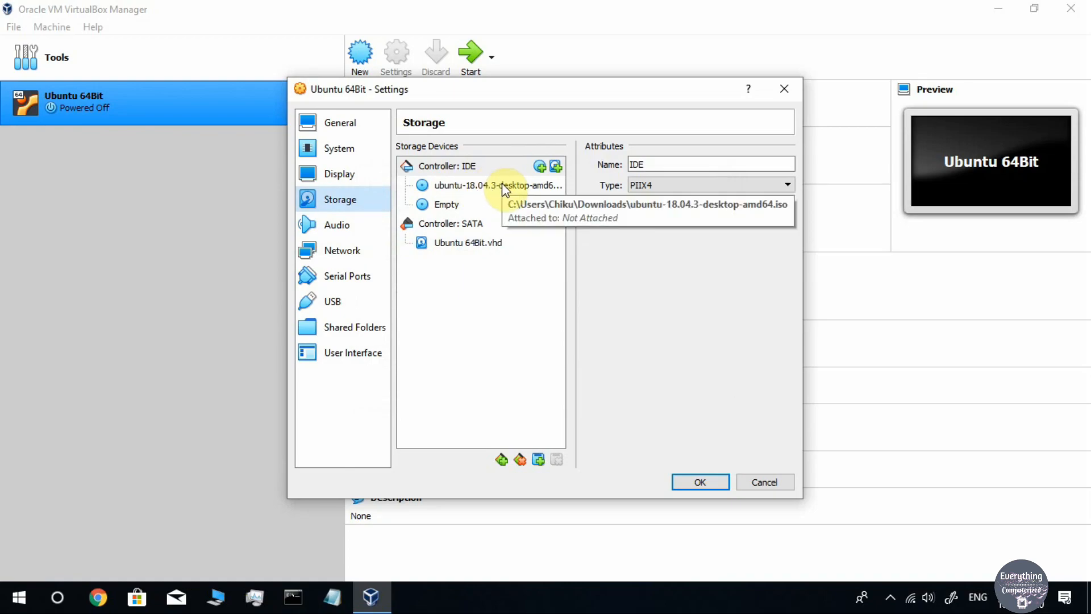
Tick Live CD/DVD for the attached Ubuntu ISO and save the settings with OK
click(486, 185)
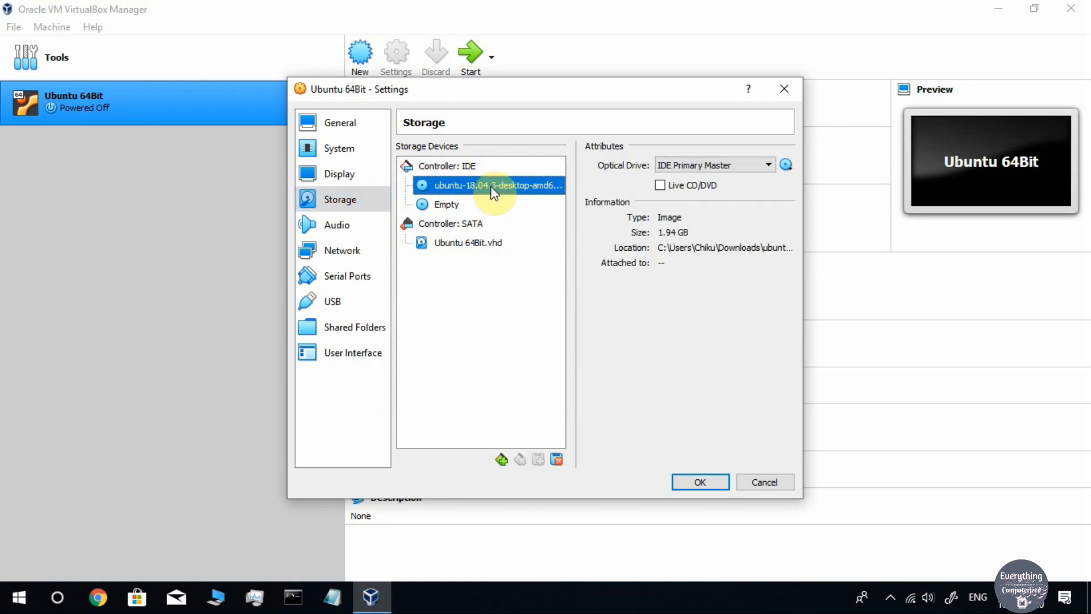
click(660, 184)
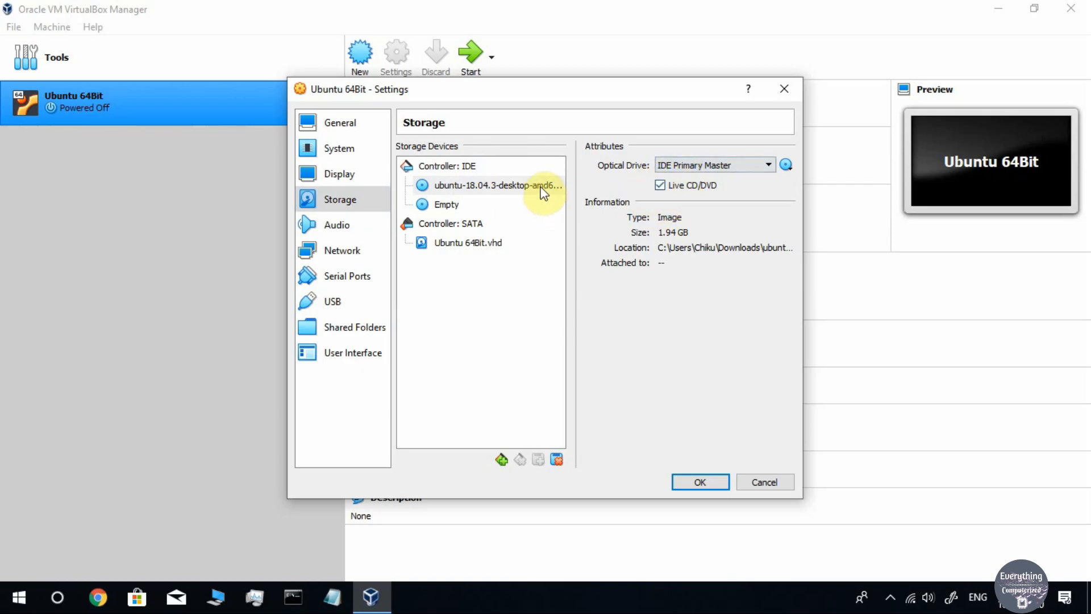
click(701, 483)
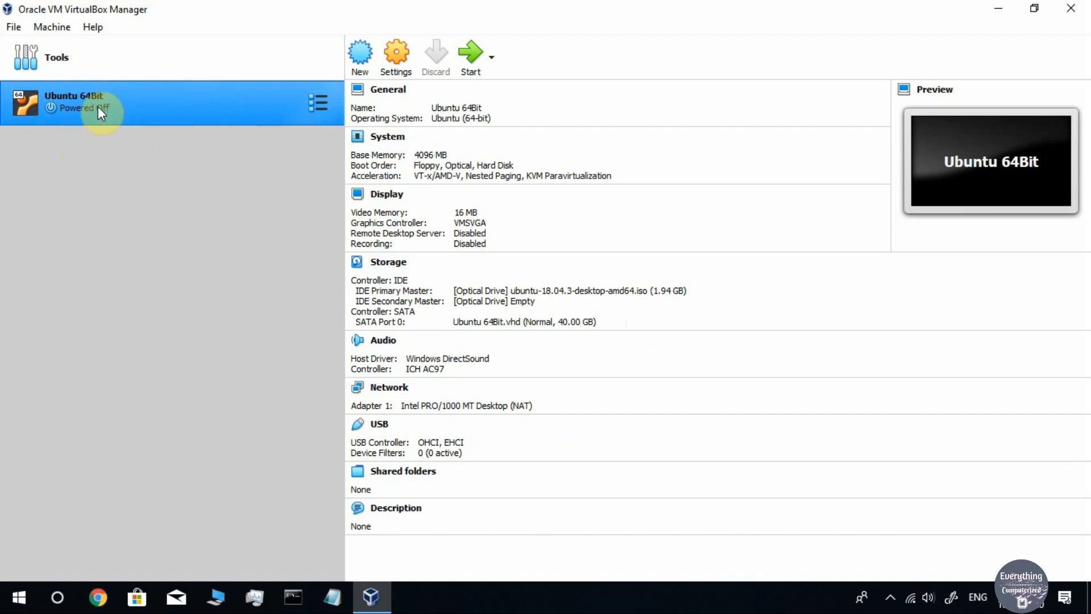
Start Ubuntu 64Bit, reposition its window, and dismiss the keyboard auto-capture notice
double_click(117, 108)
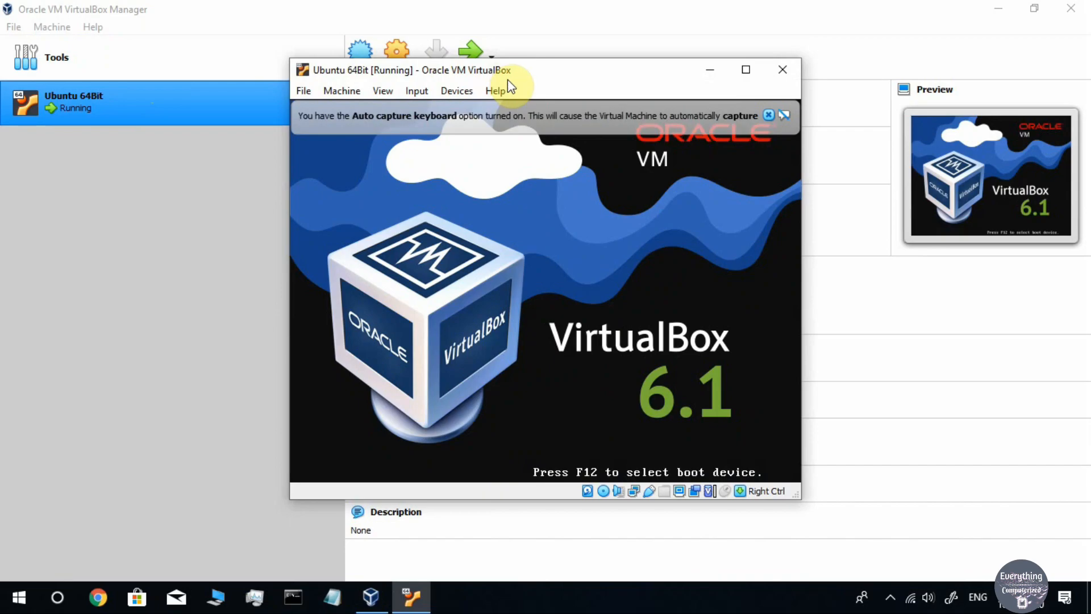
drag(516, 69, 496, 124)
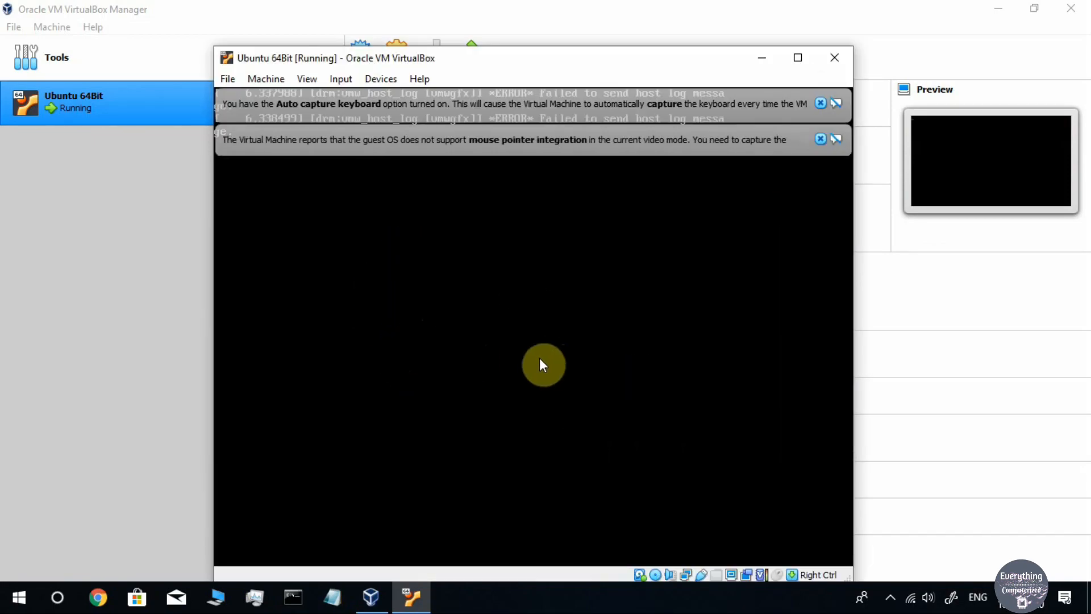
mouse_move(608, 59)
mouse_down()
mouse_move(584, 61)
mouse_move(618, 52)
mouse_up()
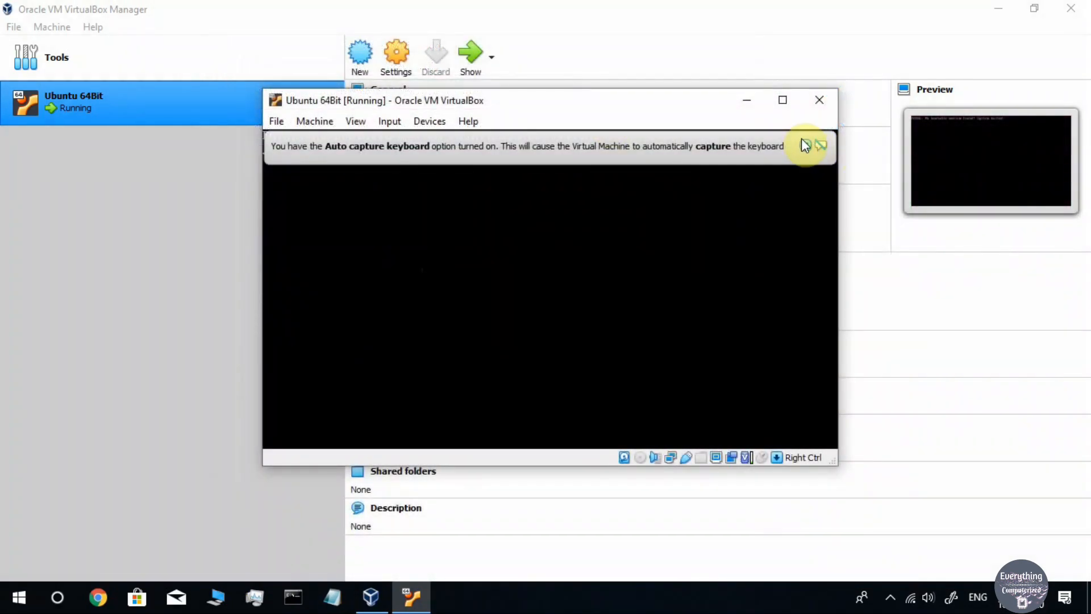
click(806, 145)
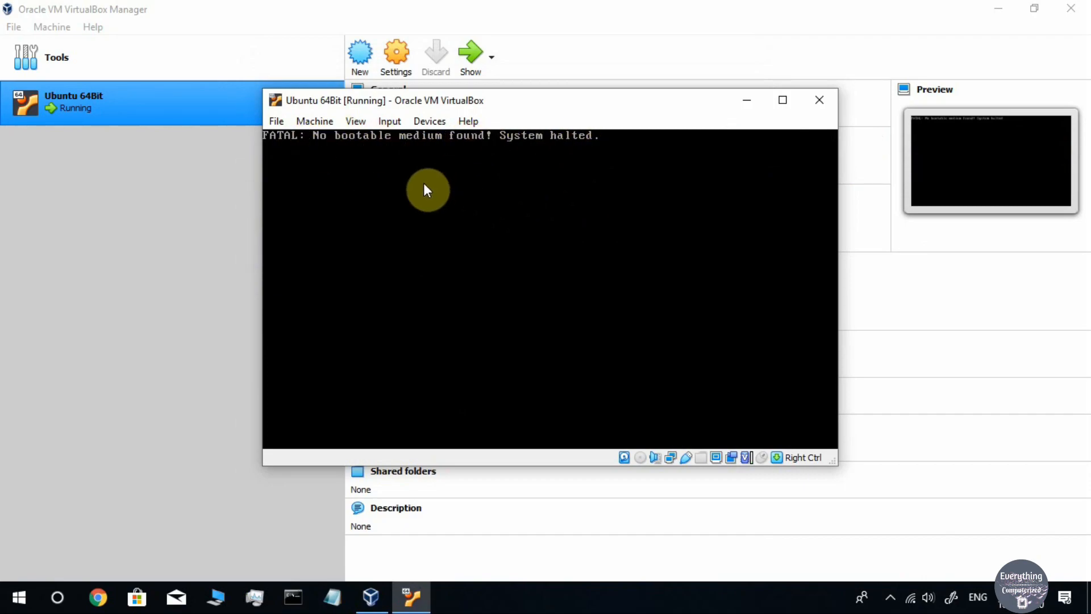
Insert ubuntu-18.04.3-desktop-amd64.iso into the IDE Primary Master drive via the Devices menu
click(427, 120)
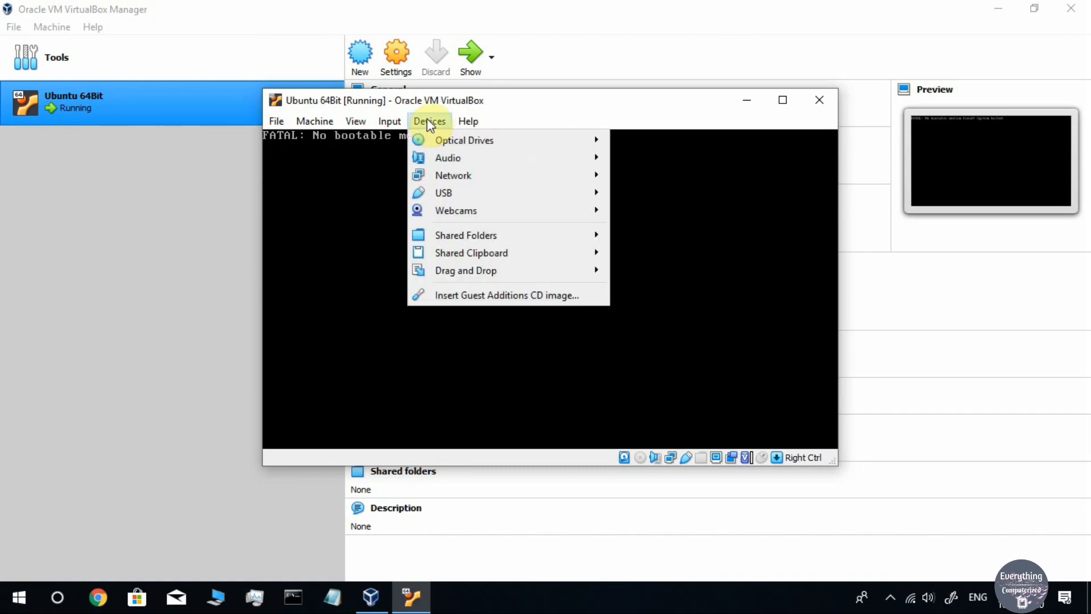
mouse_move(583, 141)
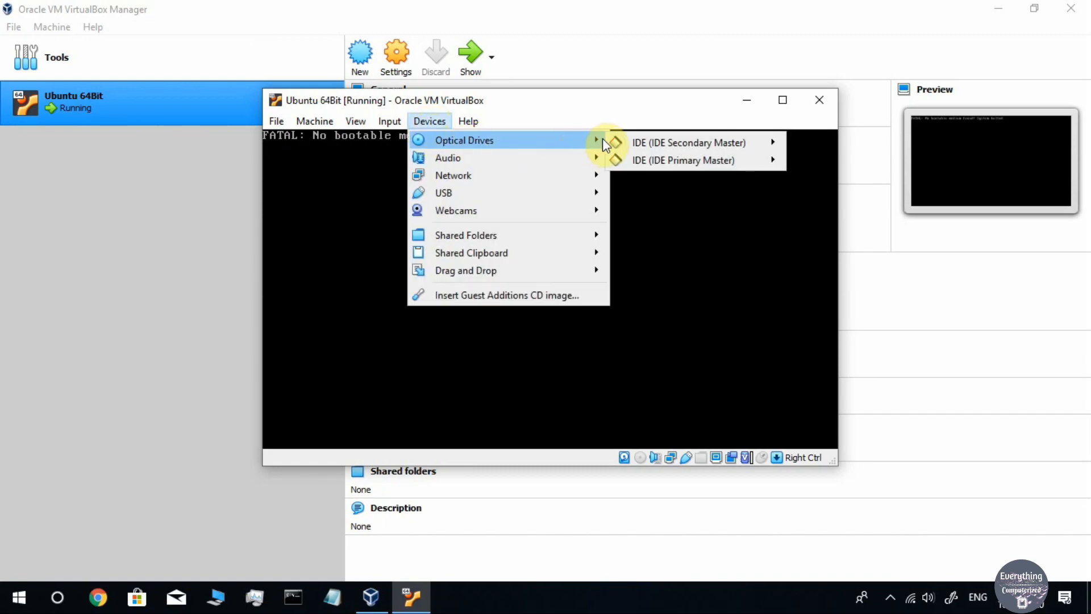
mouse_move(686, 160)
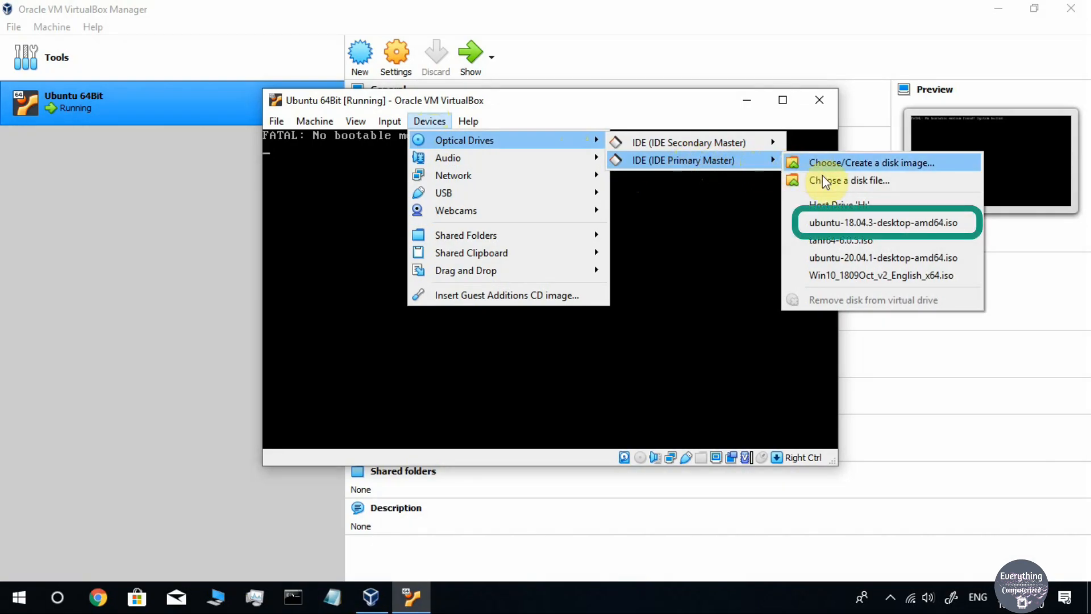
click(838, 221)
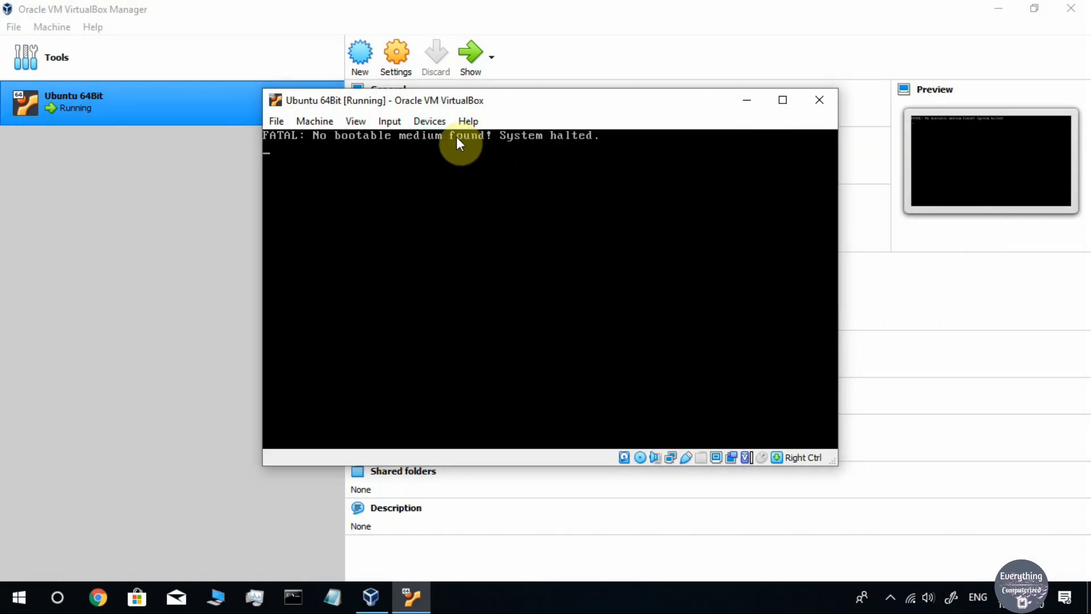
Reset the running Ubuntu 64Bit VM from the Machine menu and confirm the reset
click(318, 125)
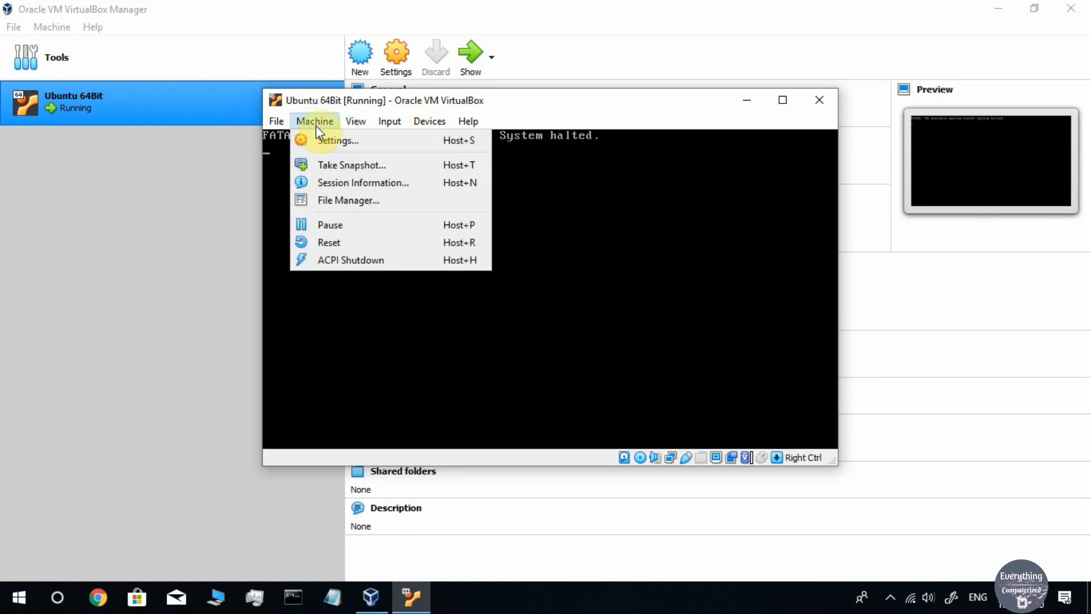
click(366, 245)
click(516, 343)
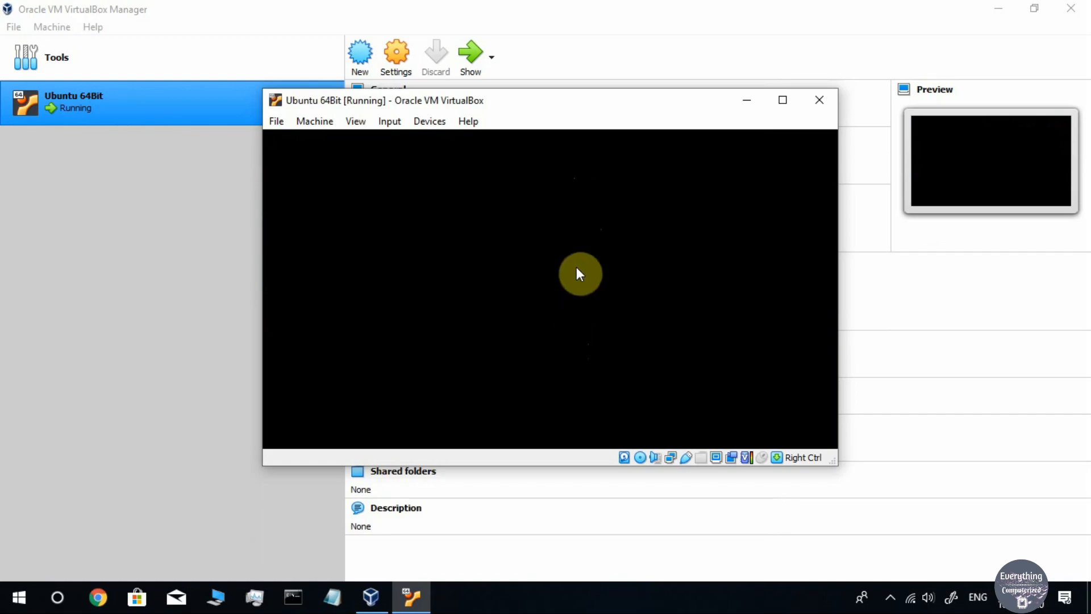
Start the Ubuntu 64Bit VM again from the VirtualBox Manager so it boots the Ubuntu ISO
drag(598, 60, 586, 43)
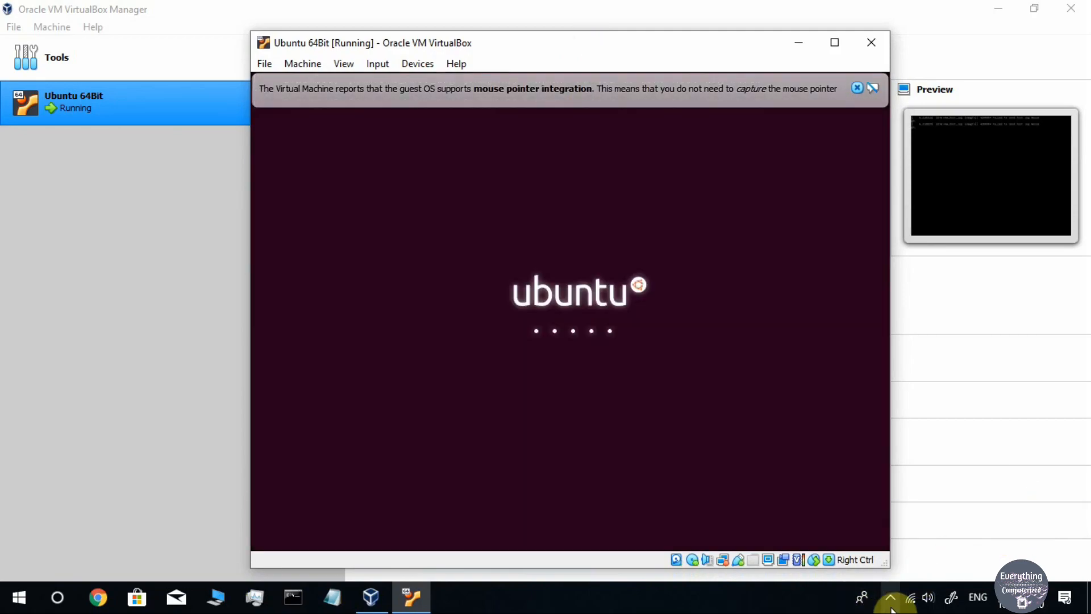
click(893, 607)
click(893, 608)
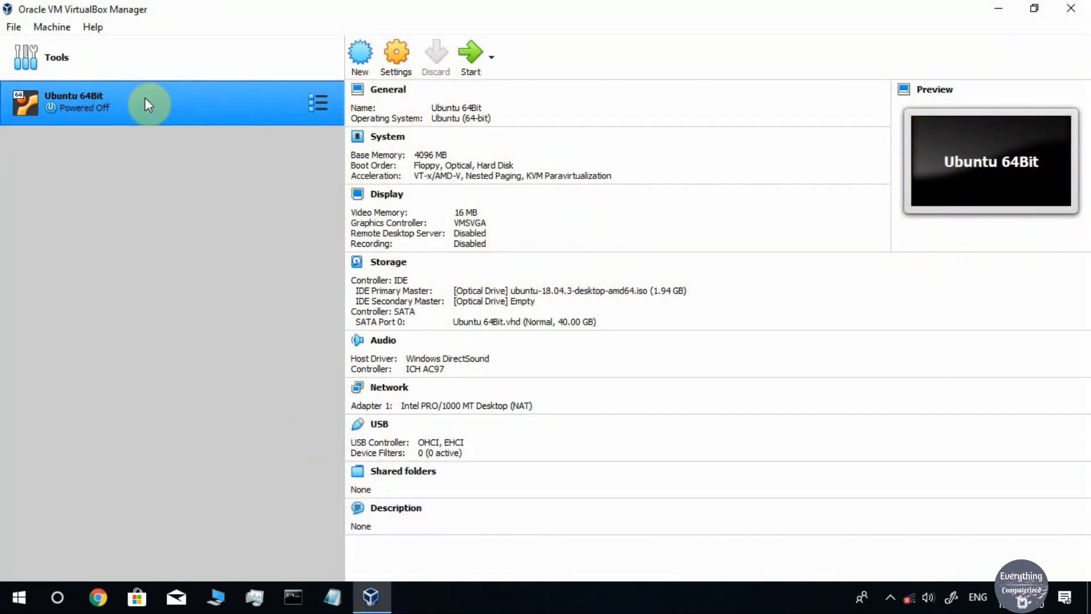
double_click(146, 99)
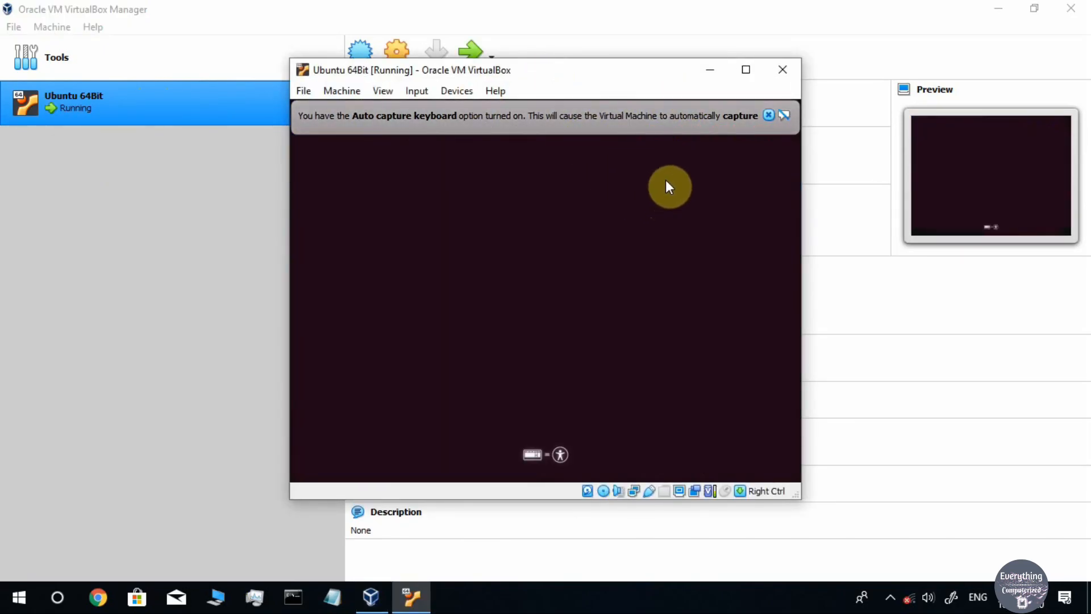
Maximize the VM window and choose Install Ubuntu on the installer's Welcome screen
click(746, 70)
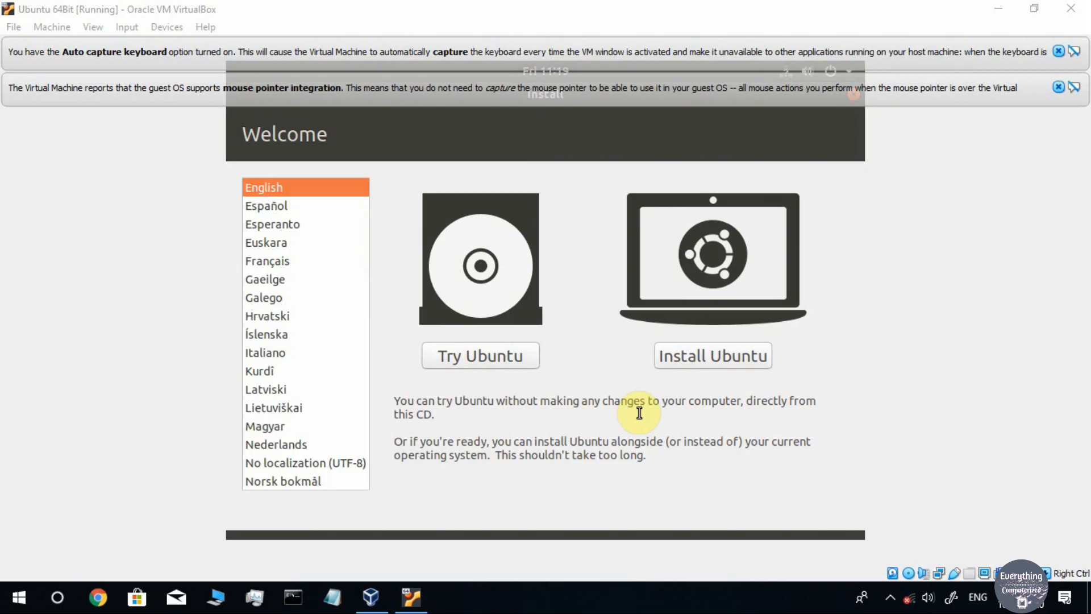
click(731, 356)
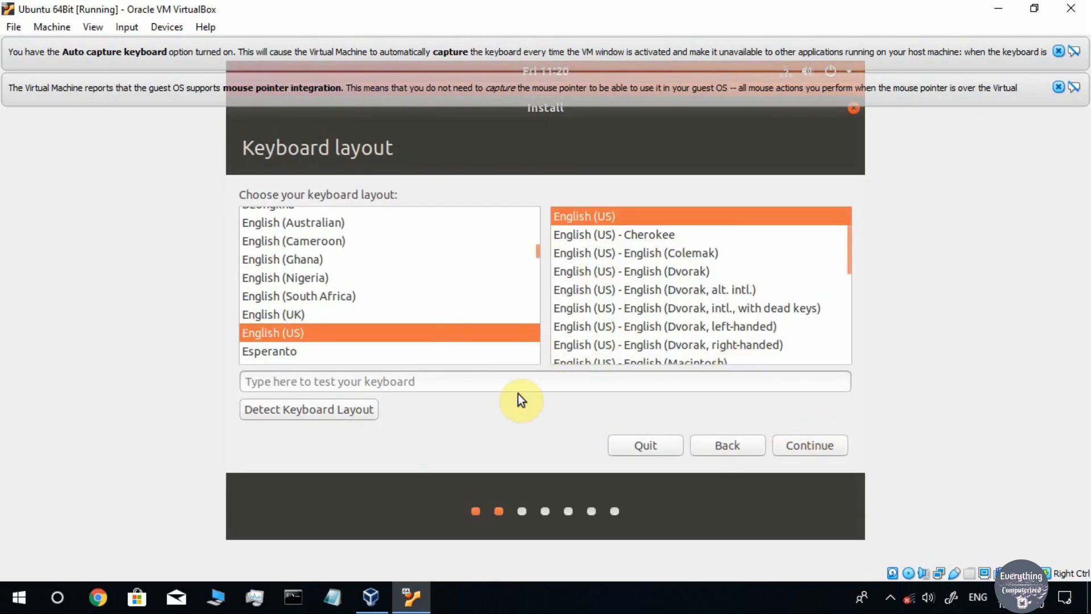
Keep the English (US) keyboard layout and continue to Updates and other software
click(809, 447)
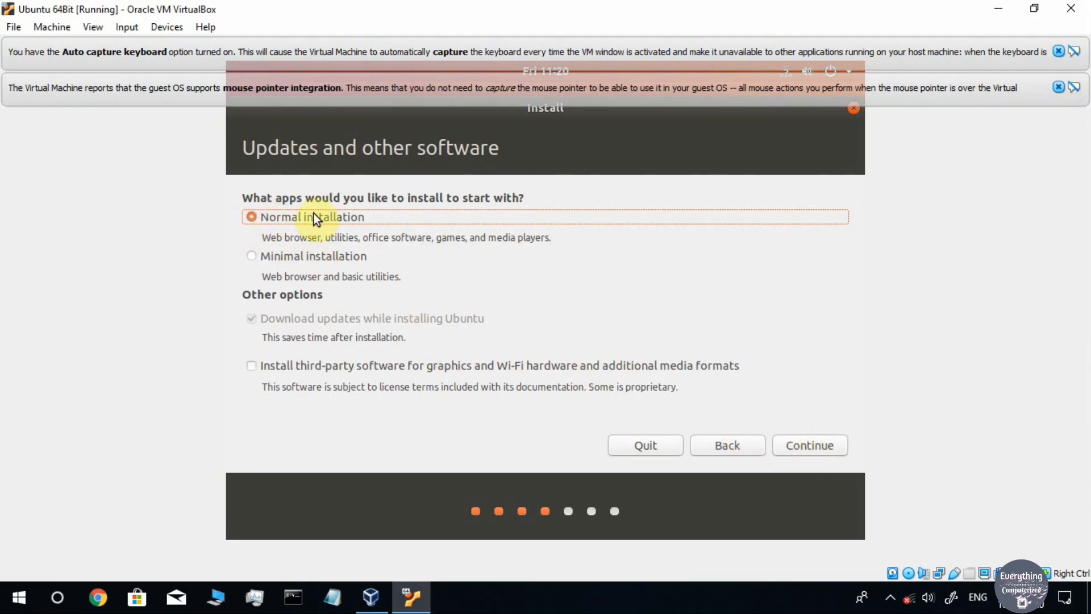
Keep Normal installation, choose to erase the disk and install Ubuntu, and confirm the partition changes
click(808, 446)
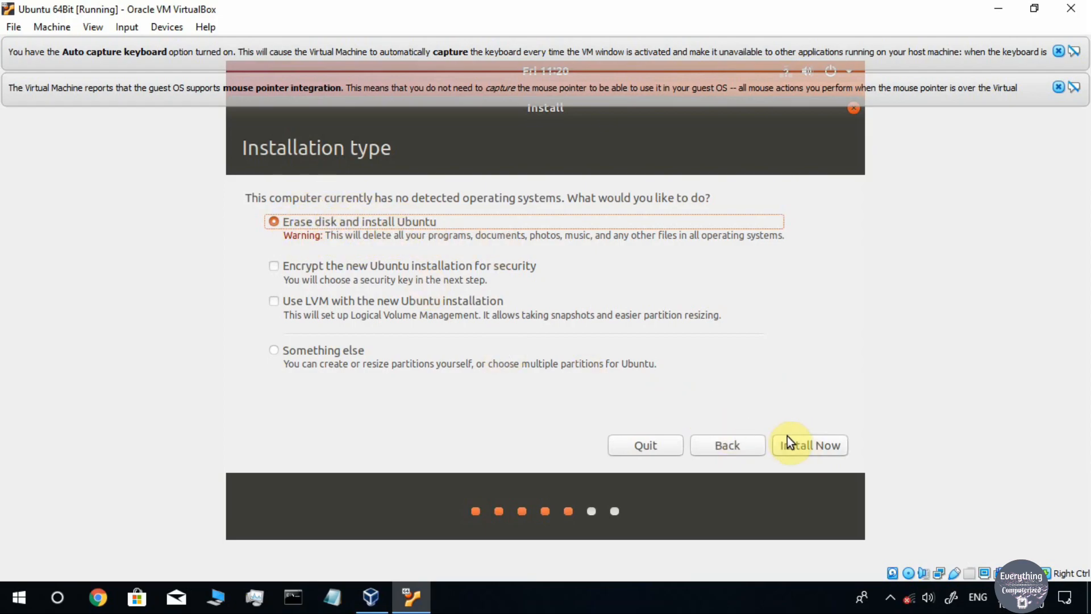
click(803, 446)
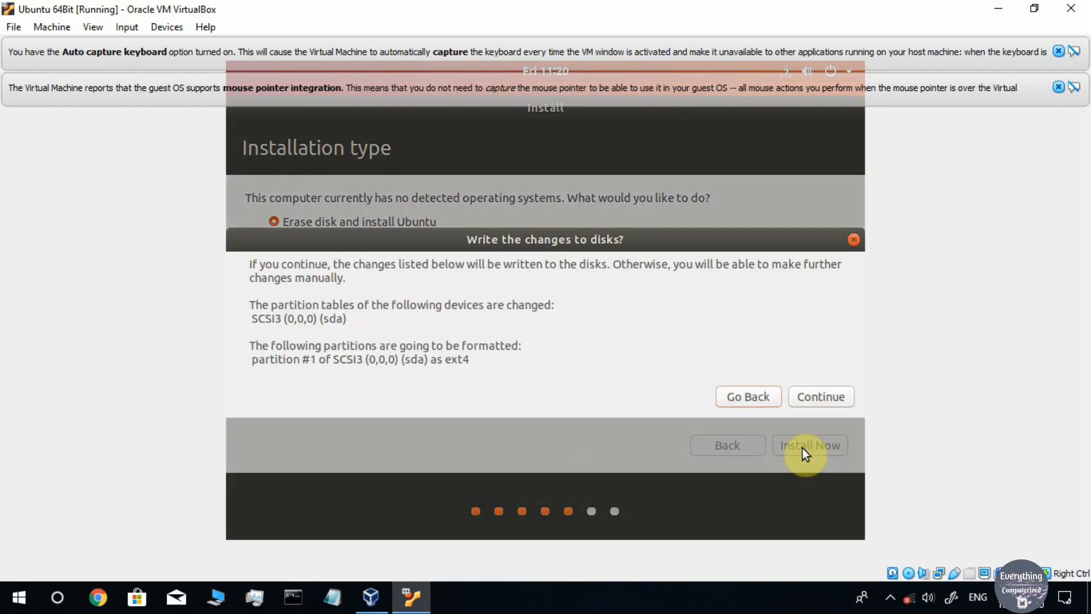
click(824, 399)
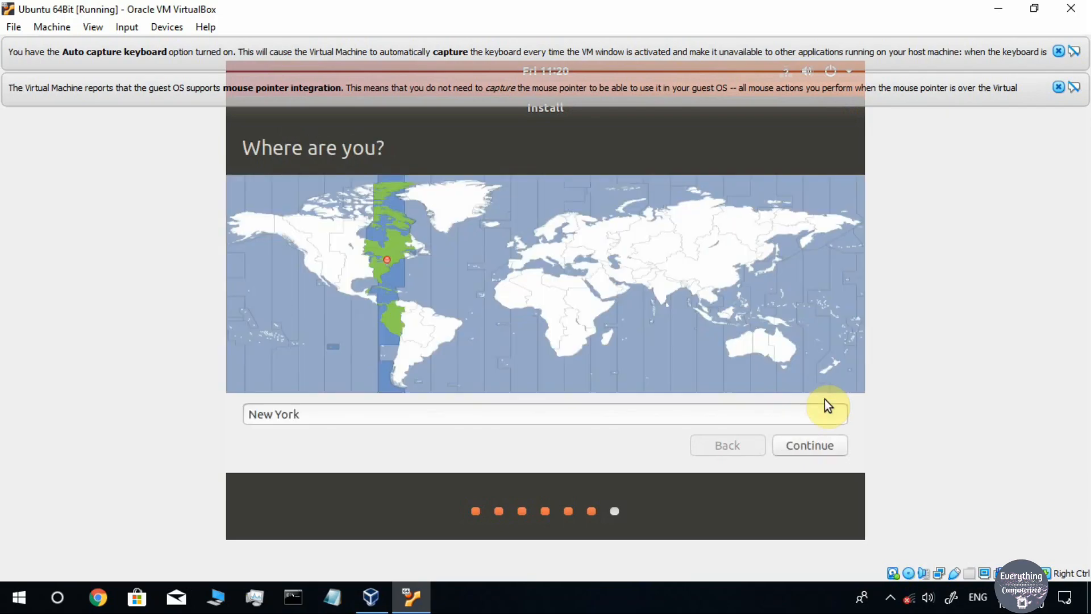
Replace the New York location with India and continue
triple_click(253, 410)
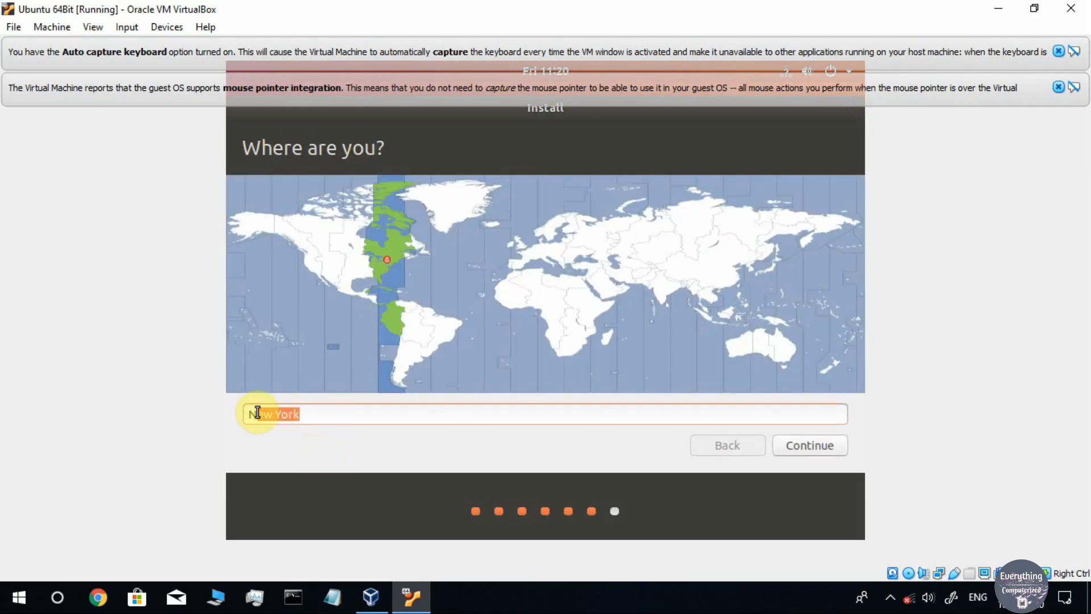
text(India)
key(Return)
click(821, 448)
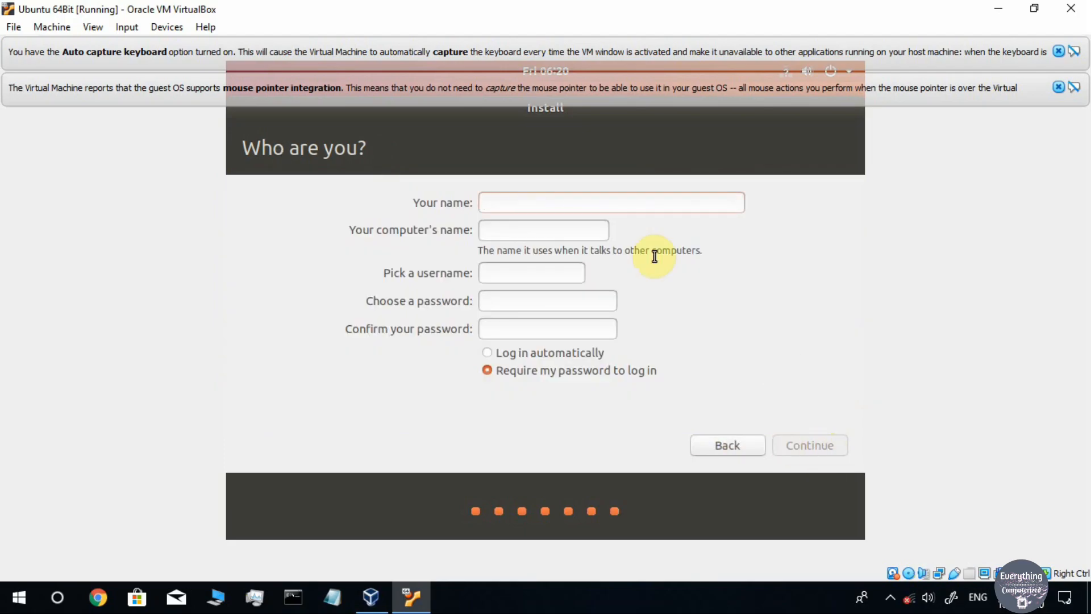
Enter the user's full name, a new computer name, and an all-lower-case username
text(E)
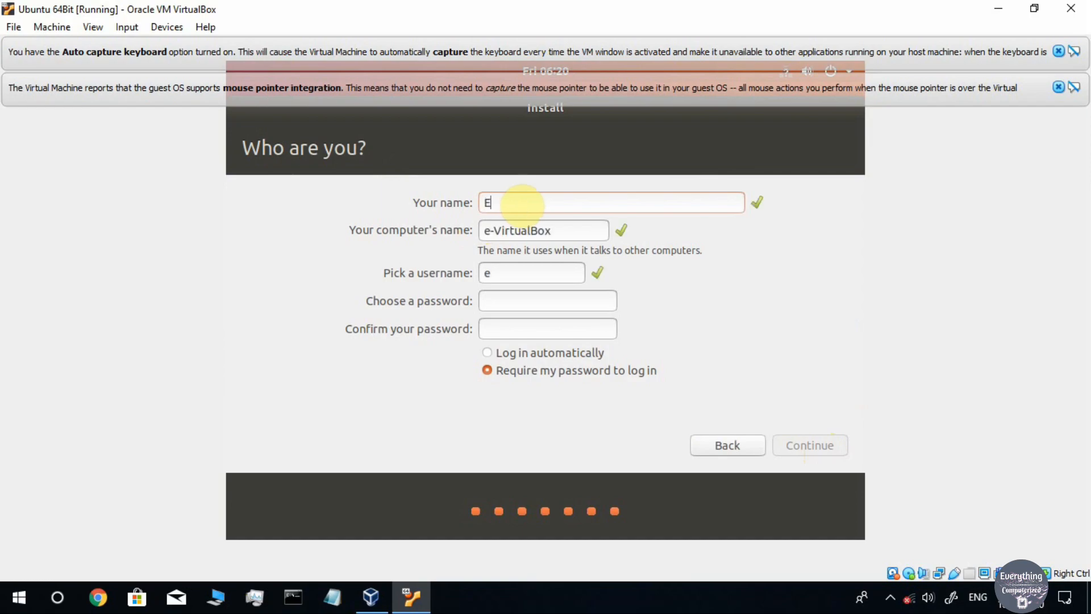
text(very)
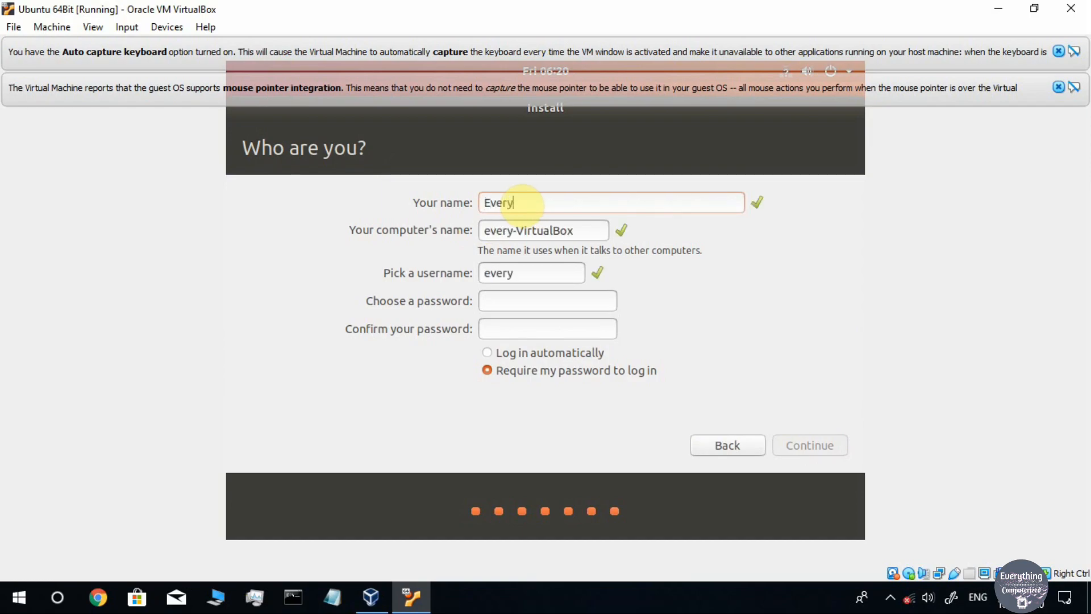
text(thing)
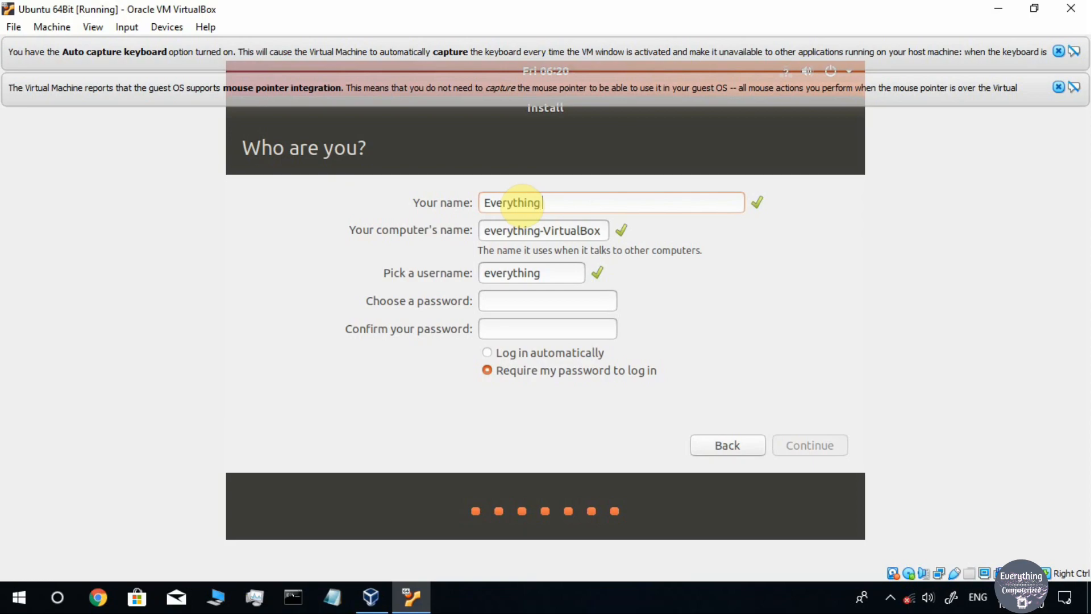
text( Computerized)
drag(486, 231, 628, 227)
text(ca)
drag(541, 273, 485, 277)
text(Cha)
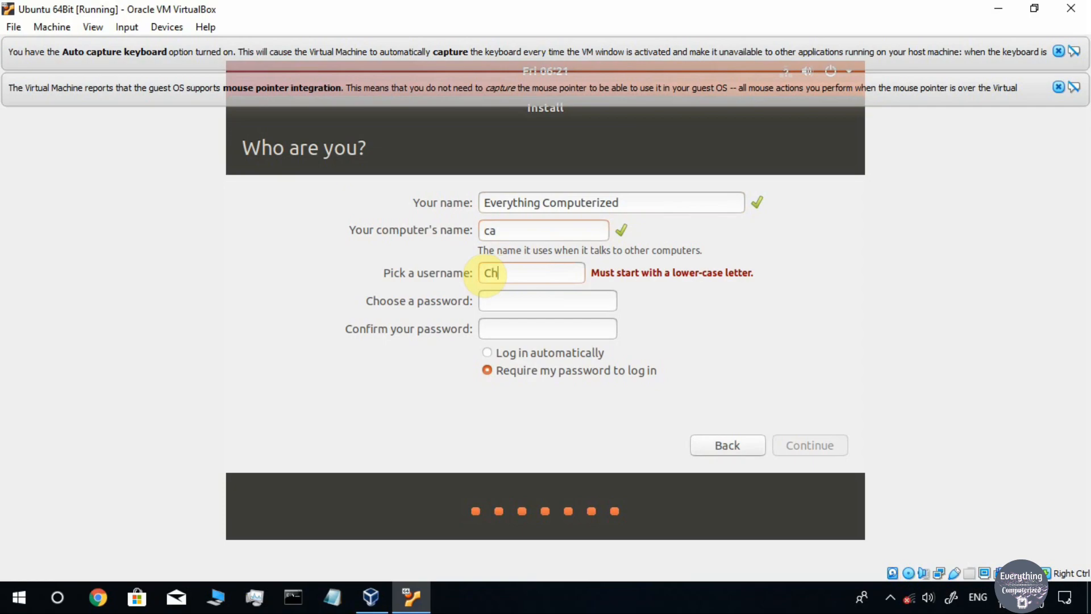
key(BackSpace)
key(BackSpace)
key(BackSpace)
text(charitra)
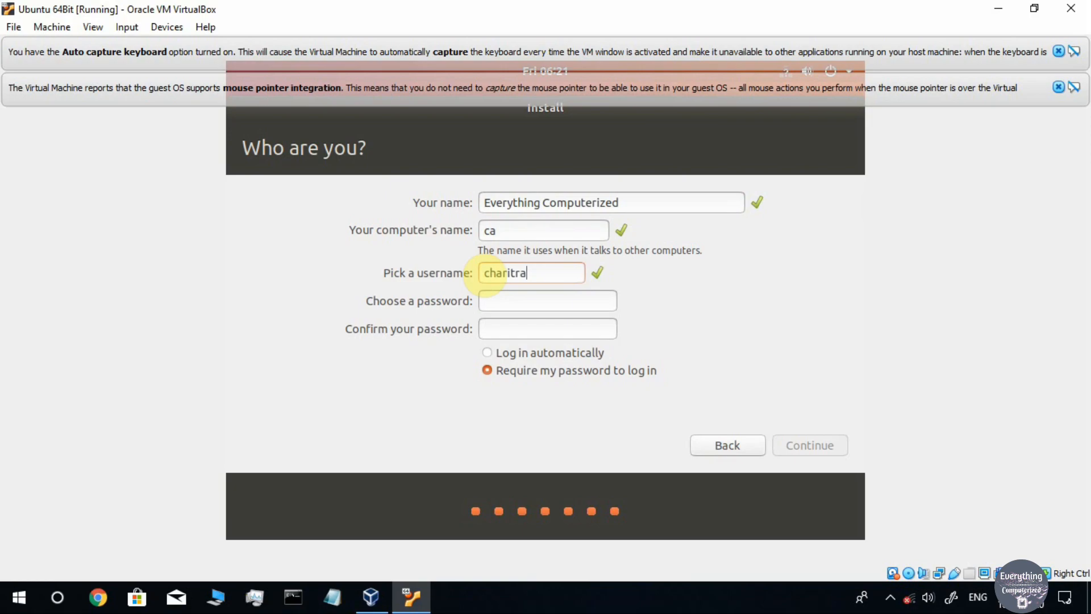
Enter the account password and submit the details to start installing
click(503, 302)
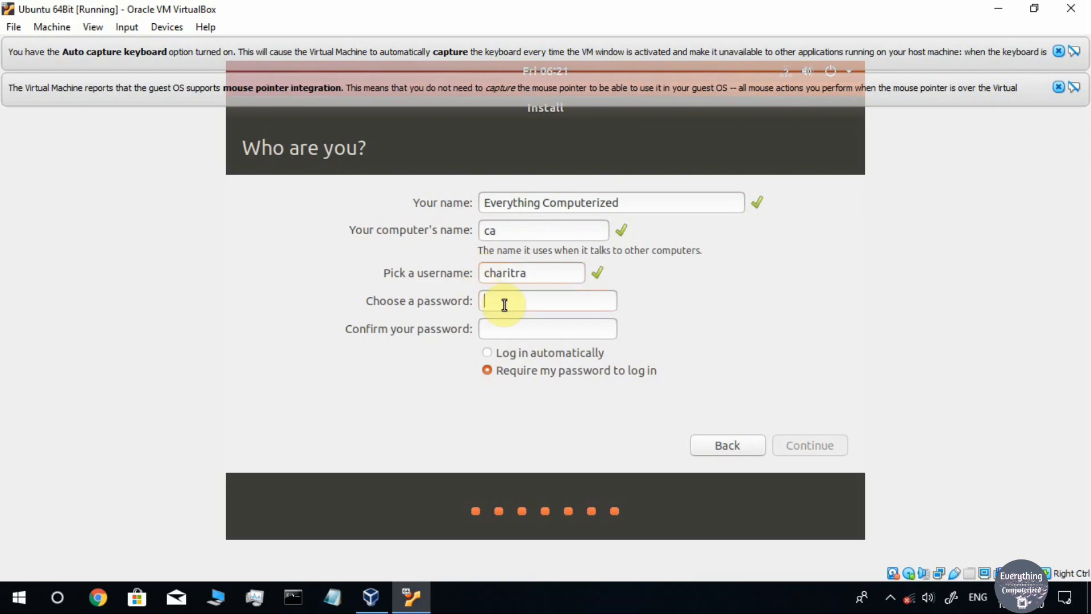
text(12341234)
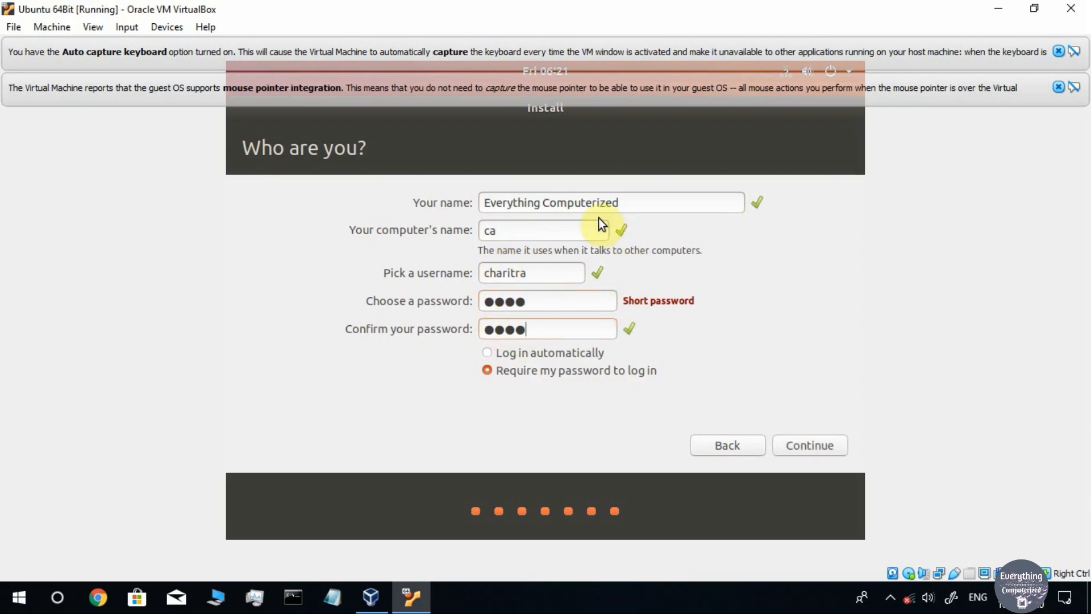
click(829, 445)
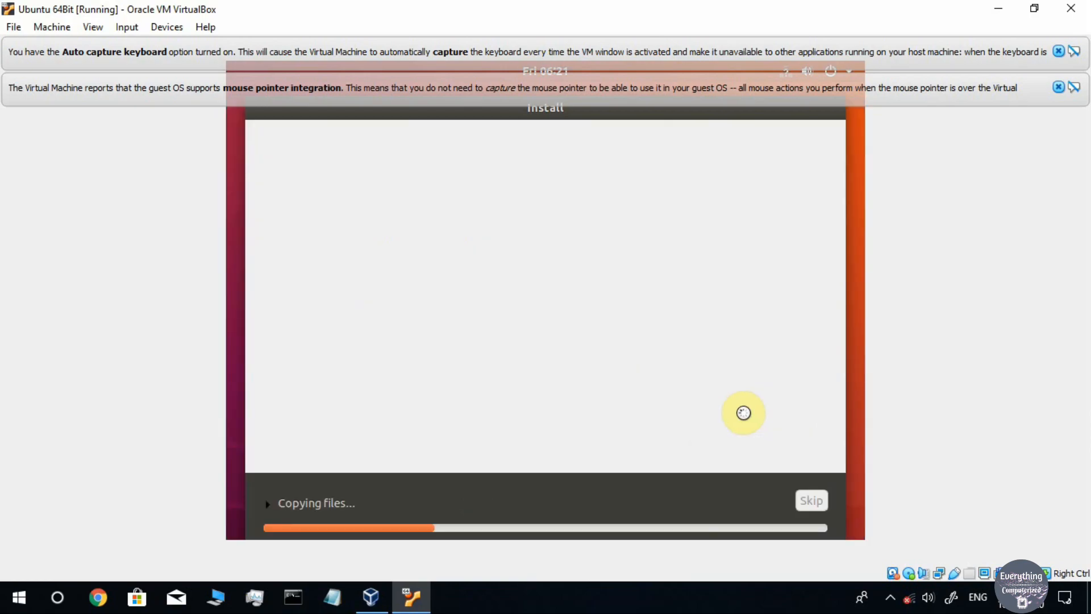
Dismiss the VirtualBox notification bars and wait for Installation Complete
click(1059, 52)
click(1059, 51)
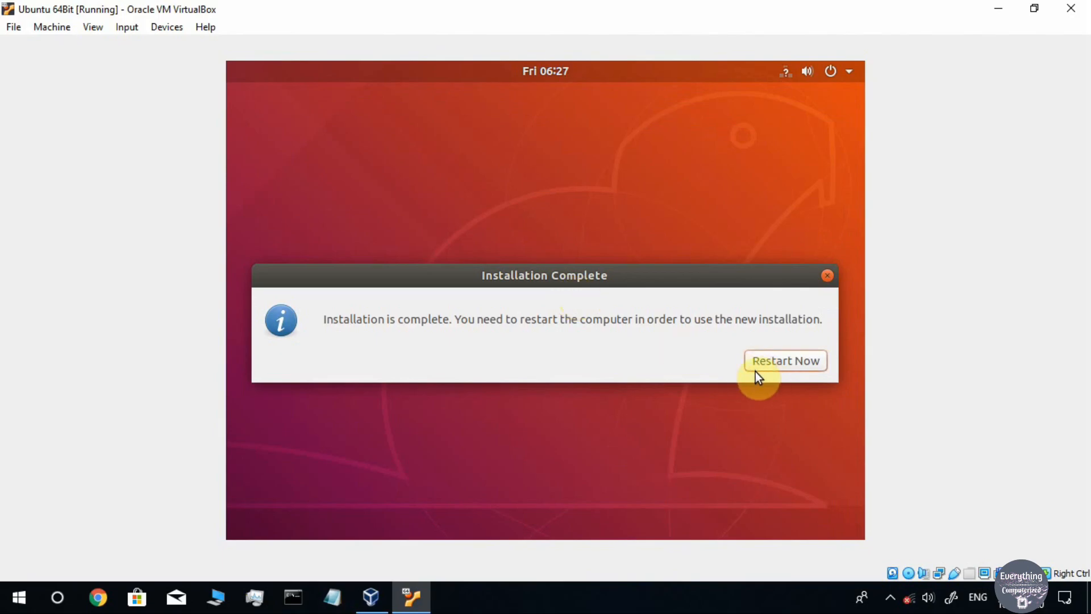
Choose Restart Now and confirm the medium prompt to reboot into the installed Ubuntu
click(790, 363)
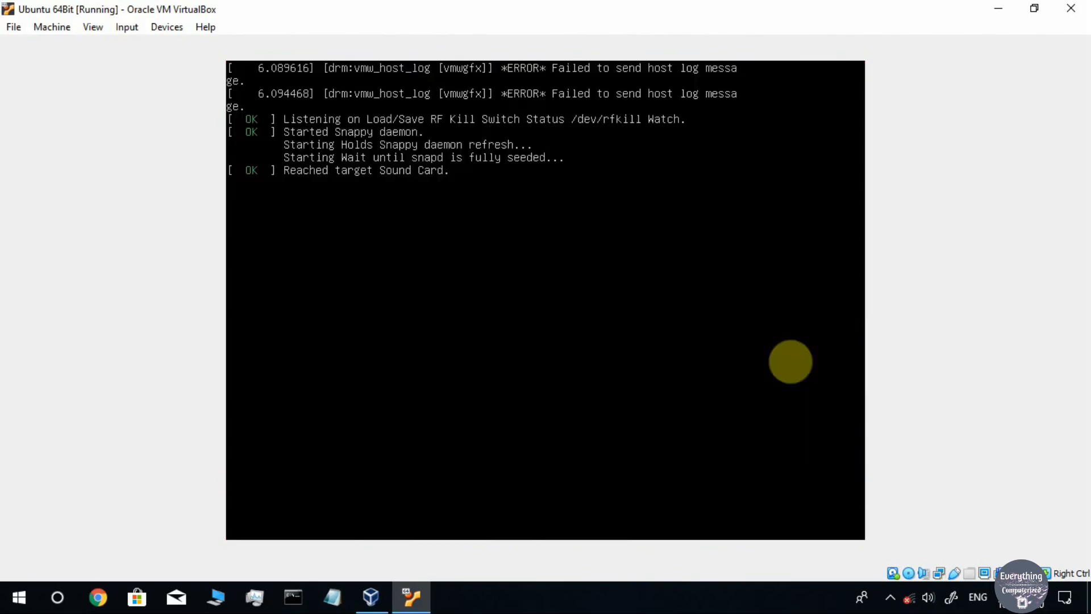
key(Return)
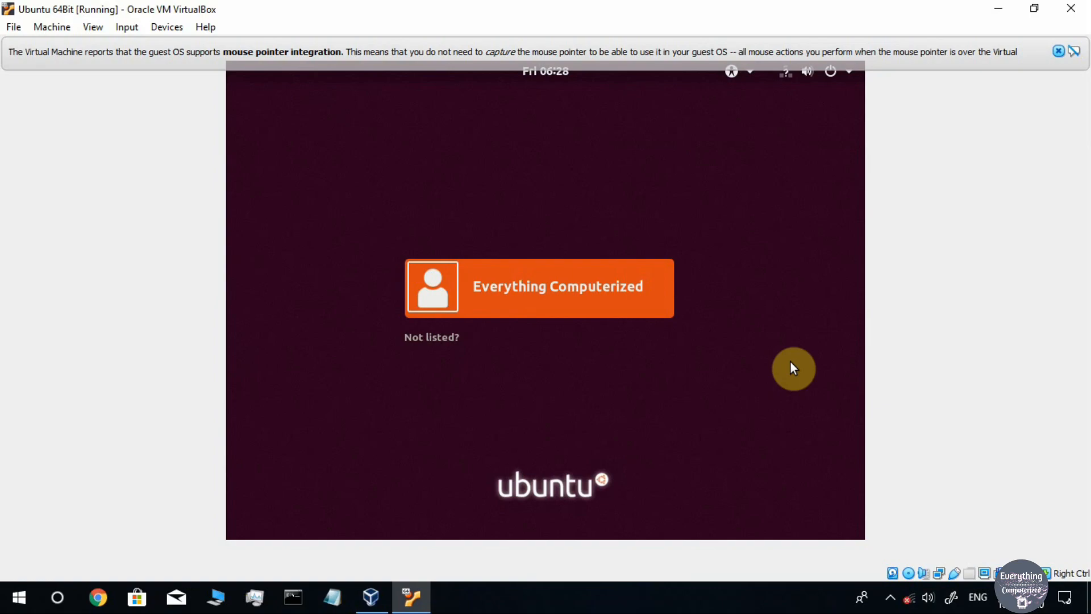
Remove the Ubuntu disc image from the IDE Primary Master optical drive via Devices
click(171, 33)
mouse_move(254, 49)
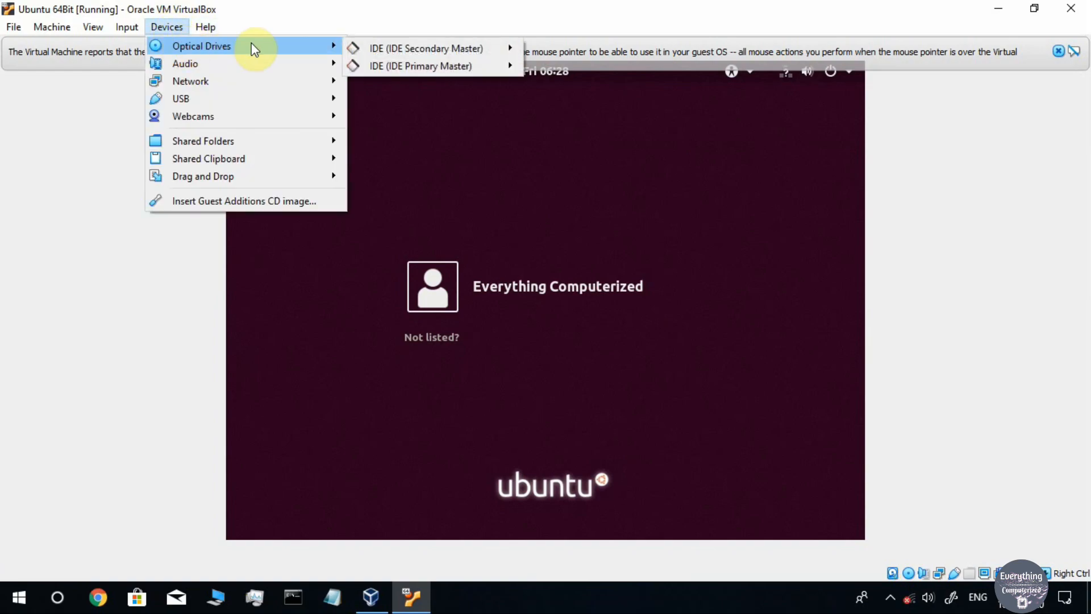
mouse_move(417, 67)
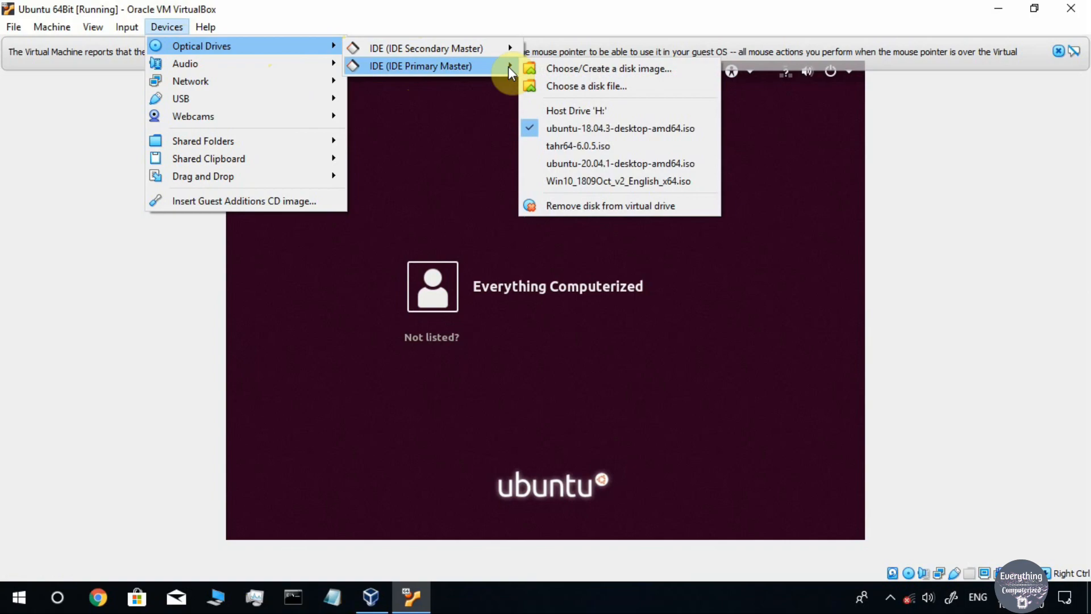
click(567, 128)
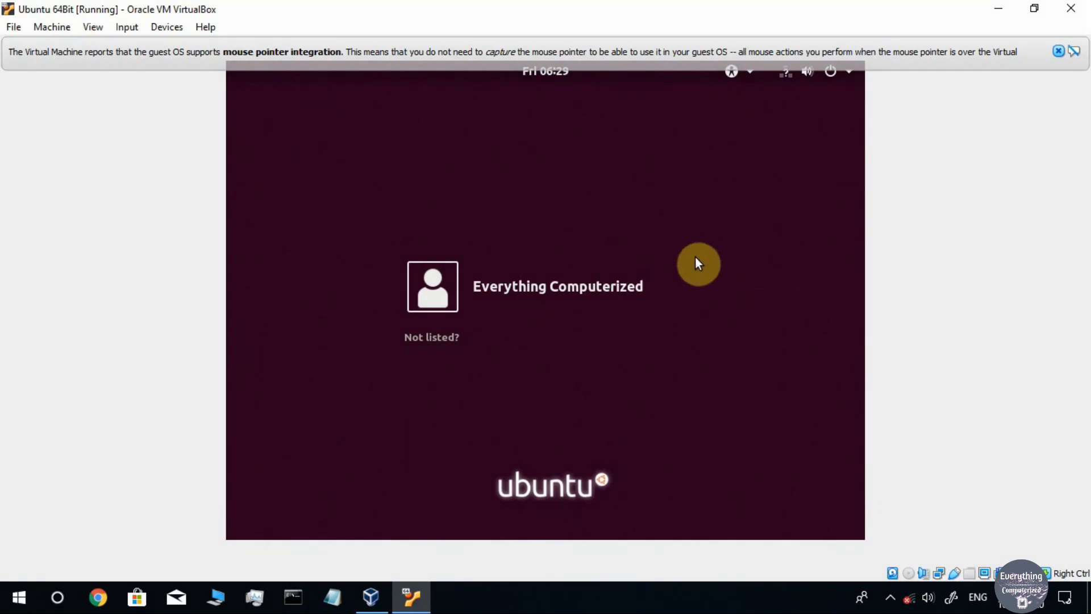
Sign in as the new user with the account password and dismiss the mouse integration notice
click(545, 284)
text(****)
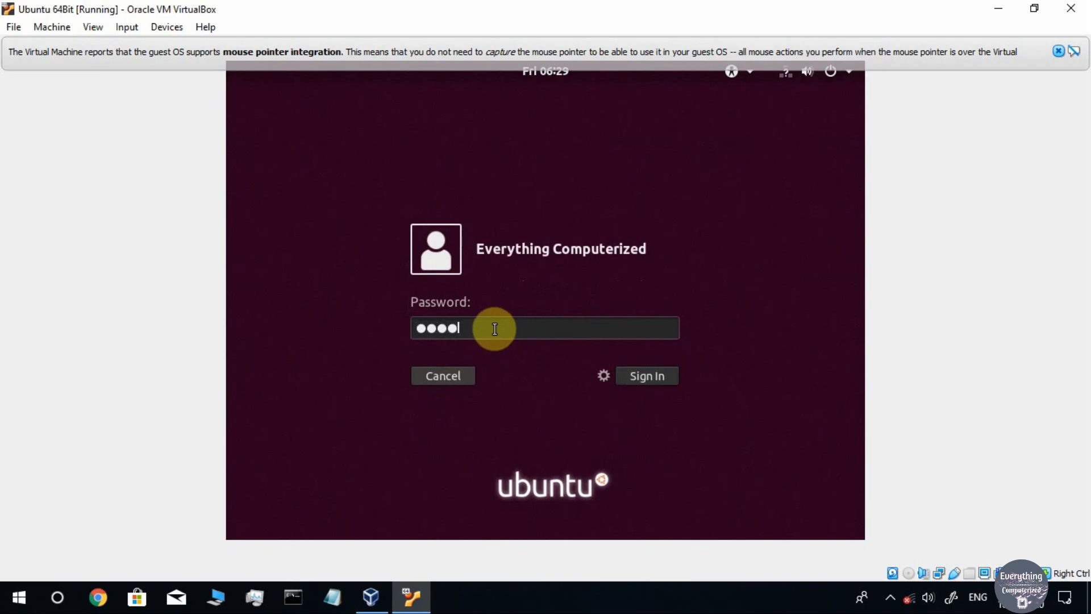
click(656, 377)
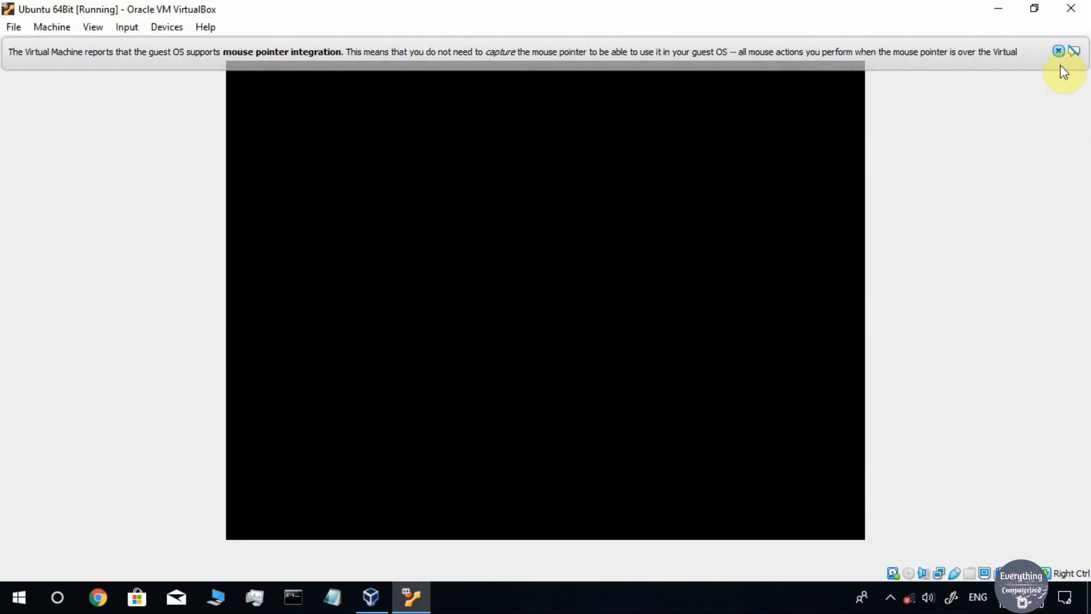
click(1059, 51)
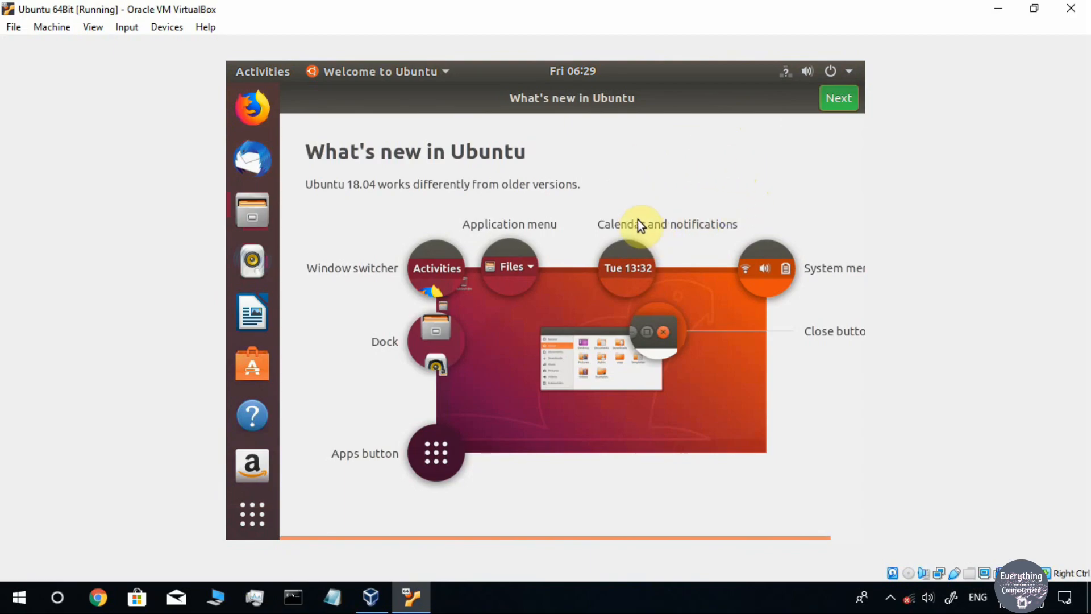
Step through What's new, Livepatch and Help improve Ubuntu without sending system info, then Done
click(838, 100)
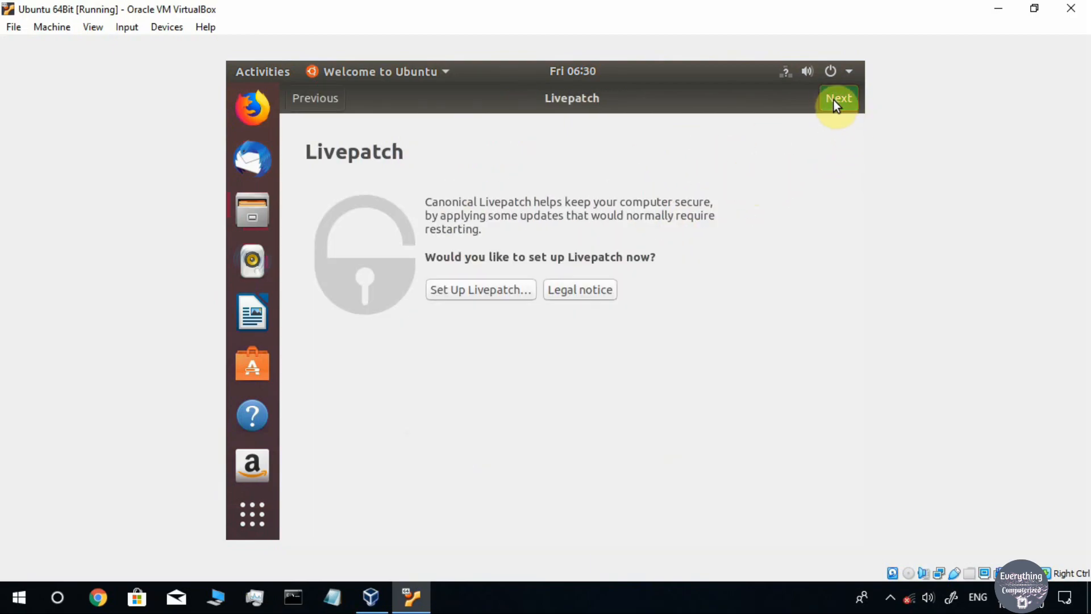
click(834, 100)
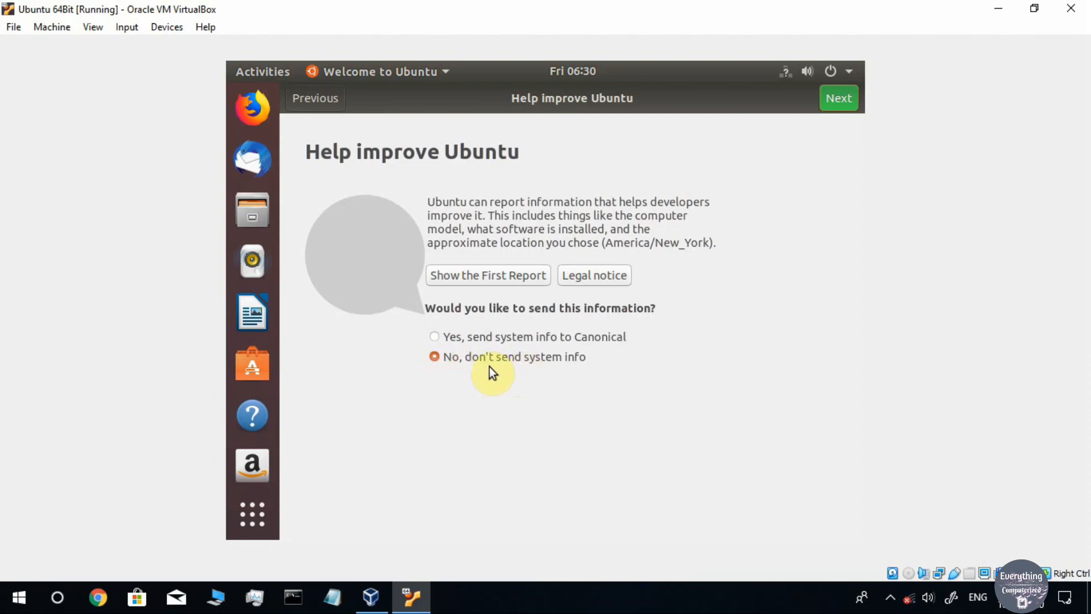
click(843, 102)
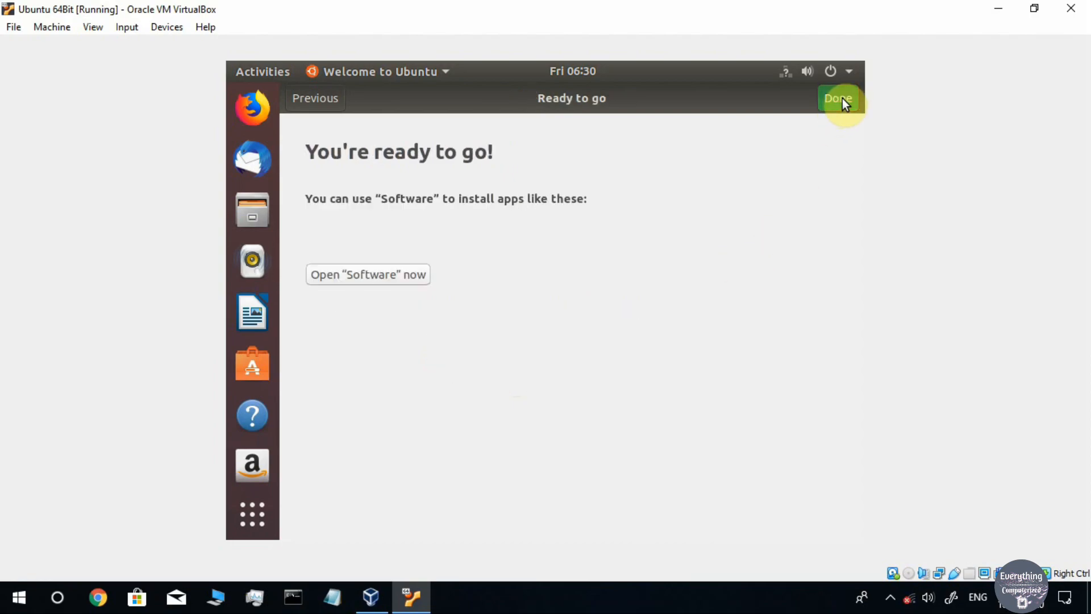
click(844, 102)
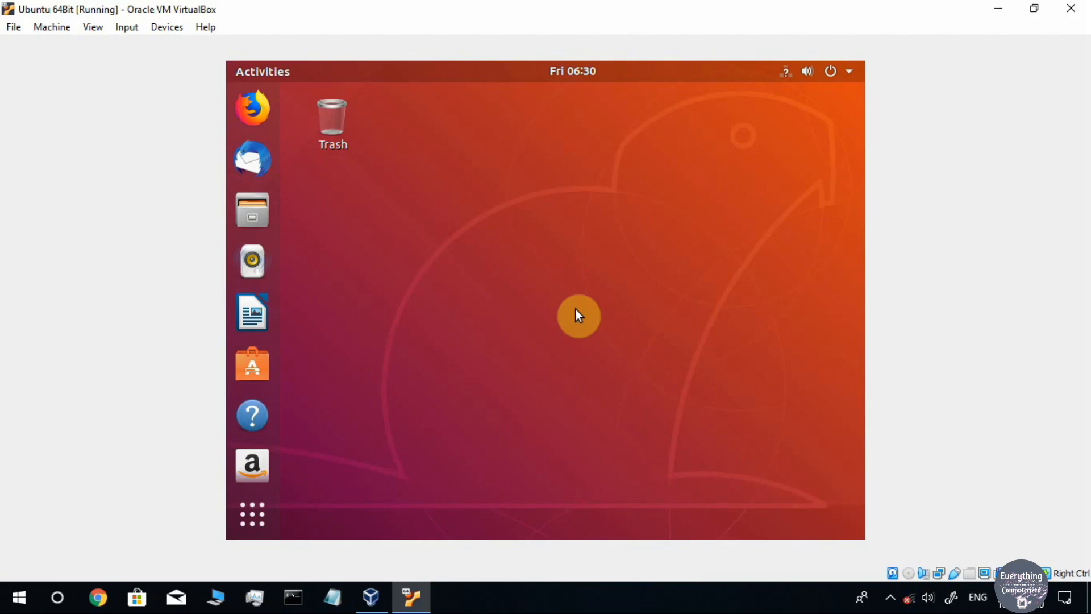
click(245, 516)
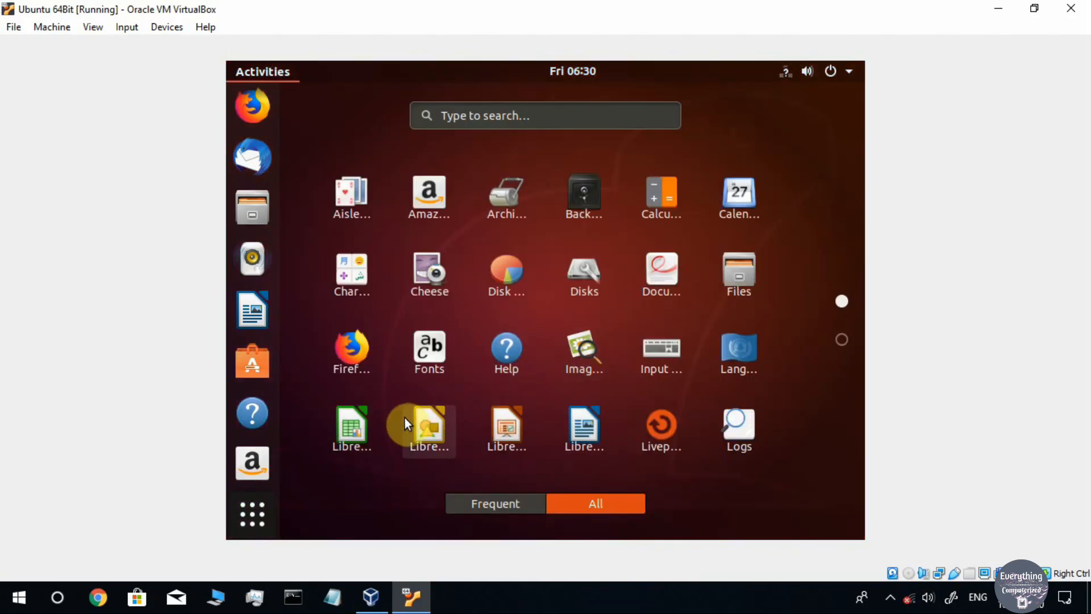
scroll(489, 369, down, 1)
click(253, 515)
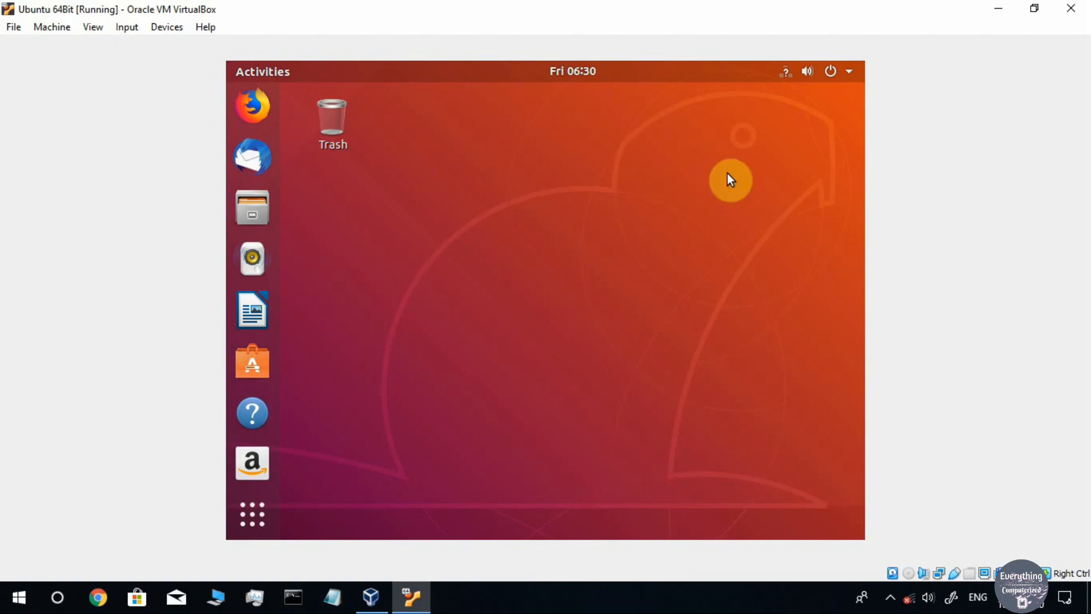
Power off the Ubuntu guest from the top-right system menu's power button, confirming Power Off
click(828, 73)
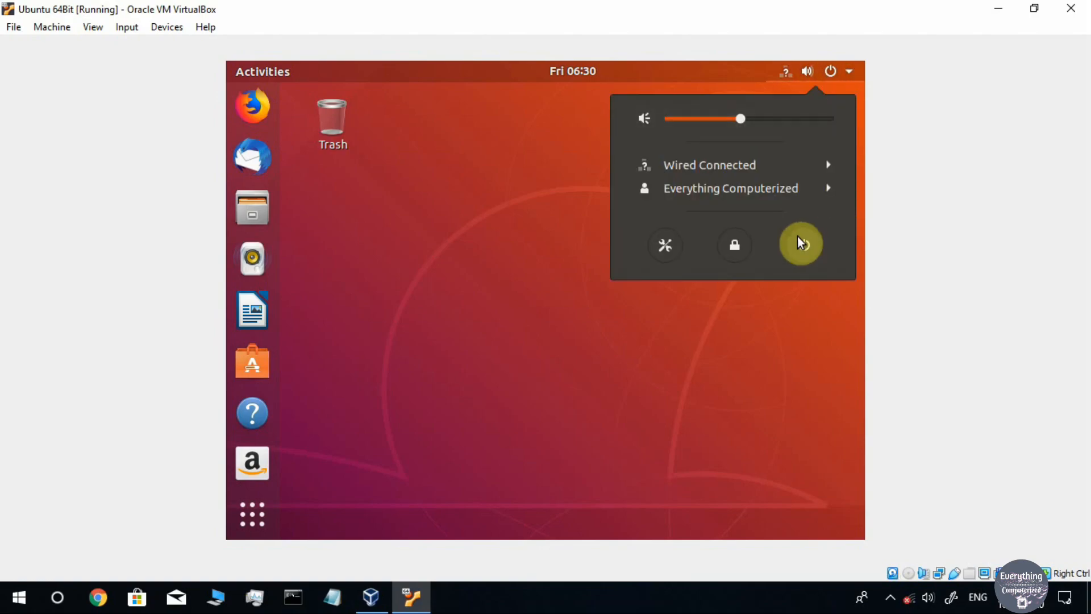
click(785, 321)
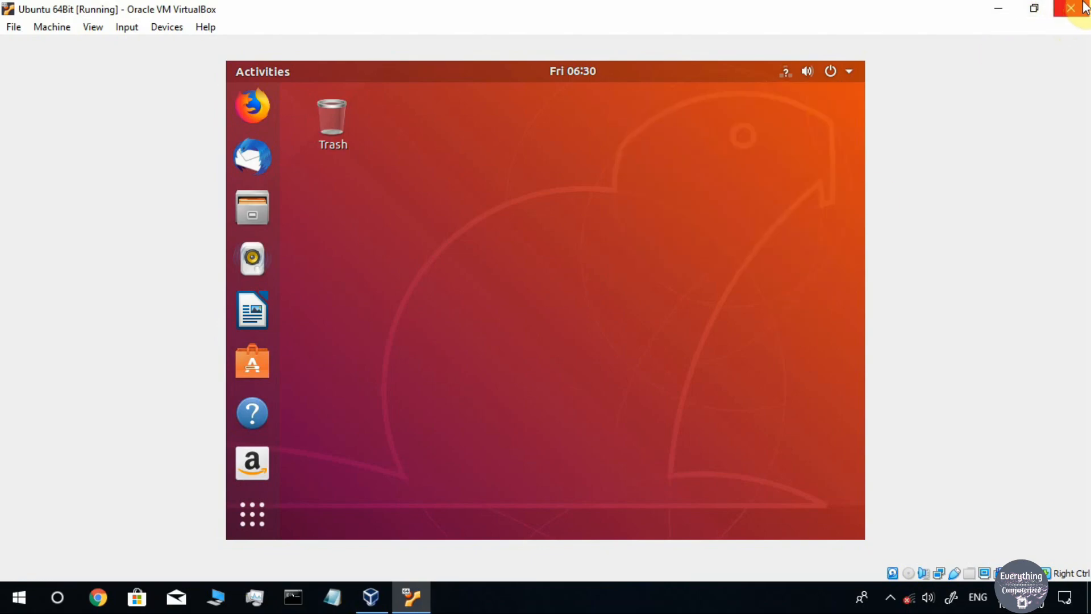
click(845, 75)
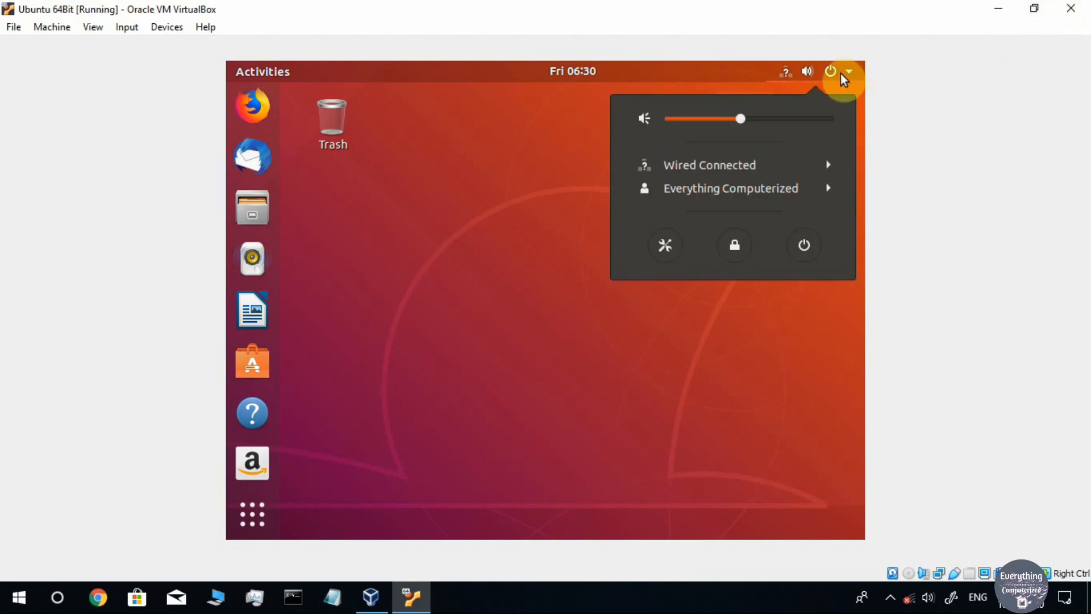
click(806, 244)
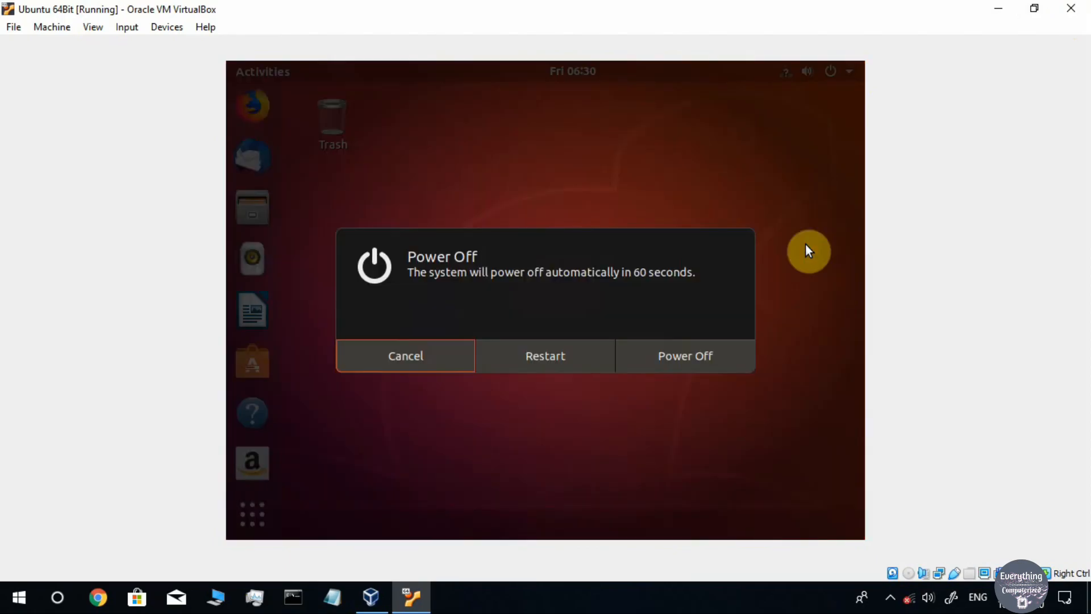
click(682, 355)
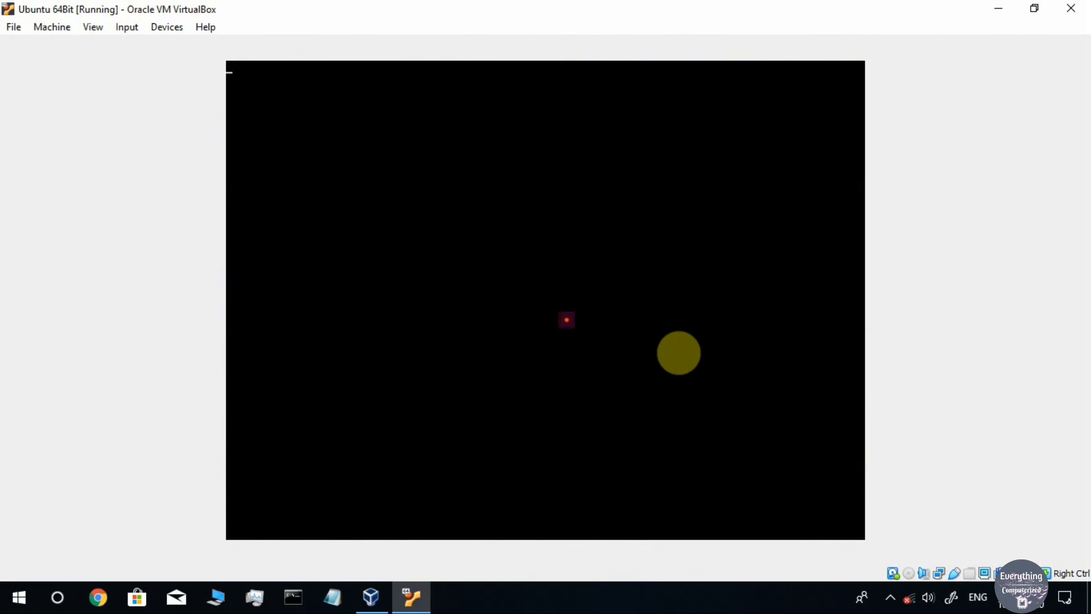